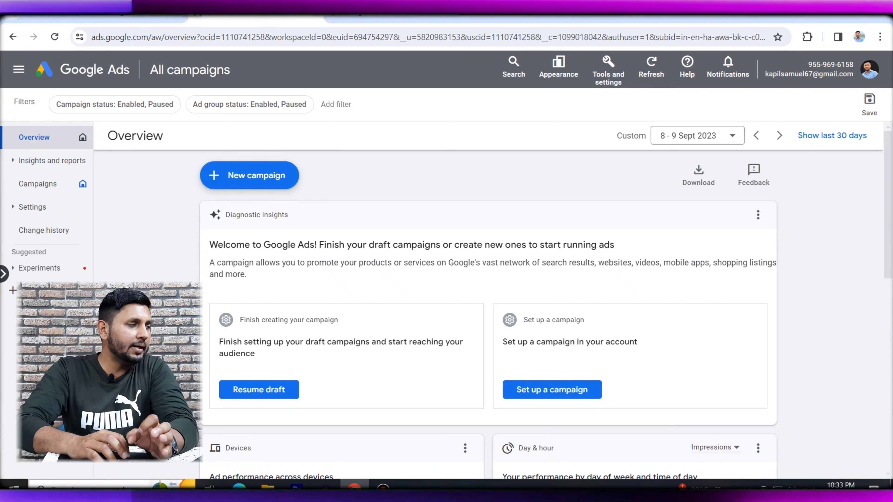
- Start a new campaign without a goal's guidance and choose Video as the campaign type
left_click(243, 183)
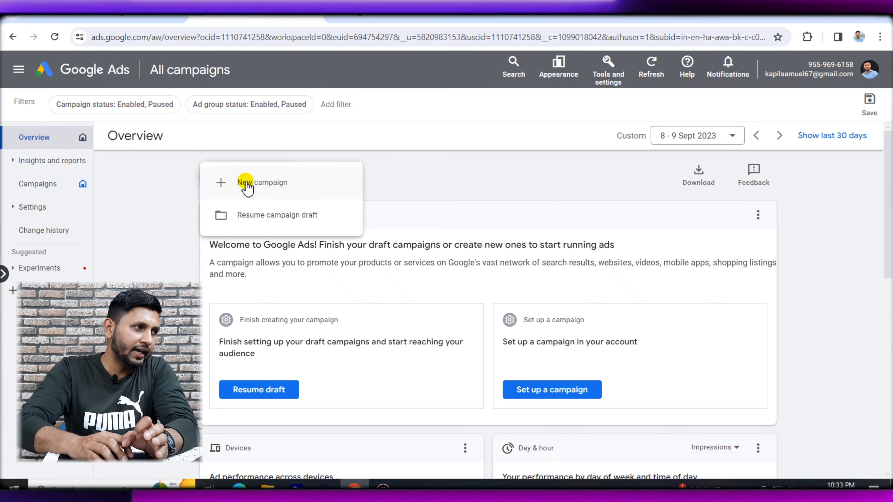
left_click(277, 186)
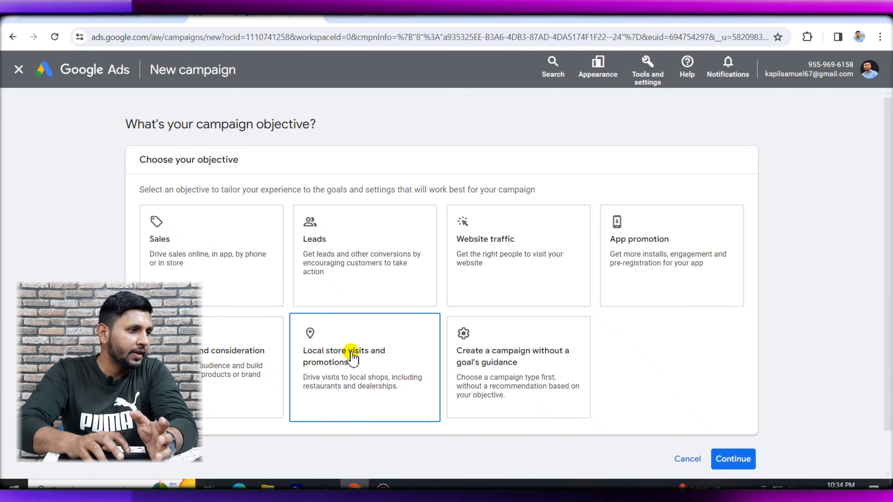
left_click(562, 397)
scroll(528, 373, "down", 10)
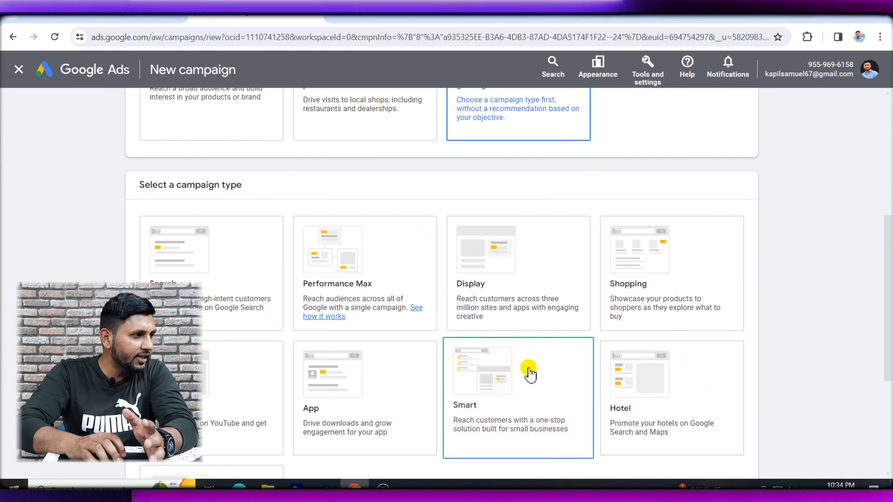
left_click(247, 222)
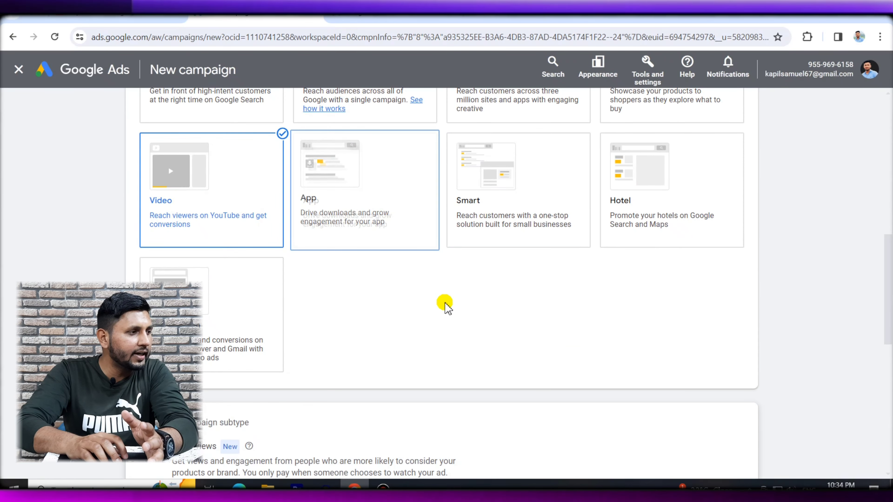
- Select Video views as the campaign subtype and continue to the campaign settings
scroll(457, 317, "down", 8)
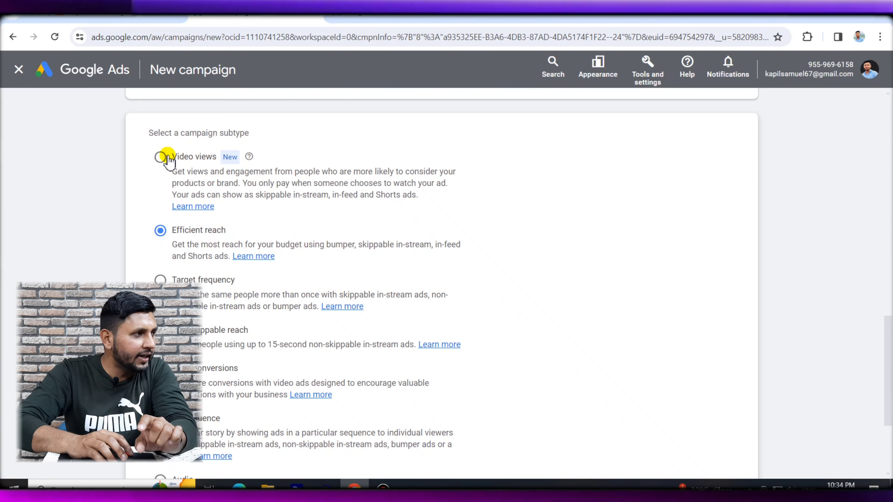
left_click(160, 157)
scroll(622, 216, "down", 4)
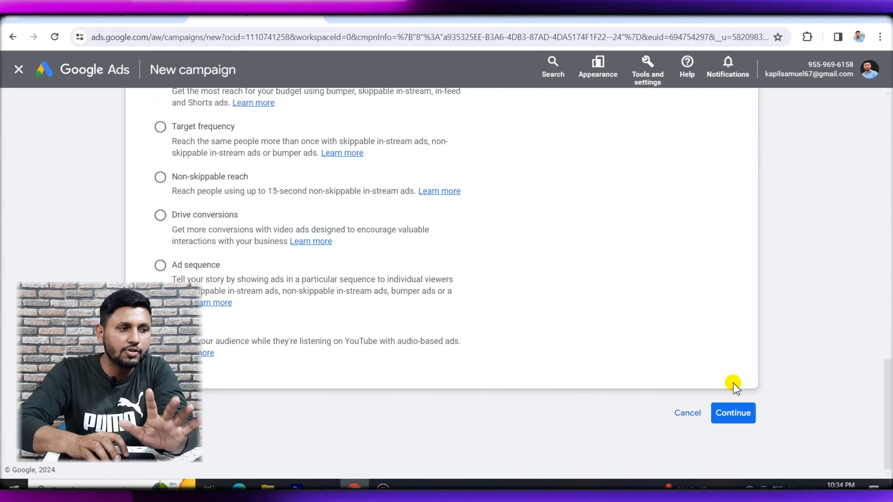
left_click(733, 411)
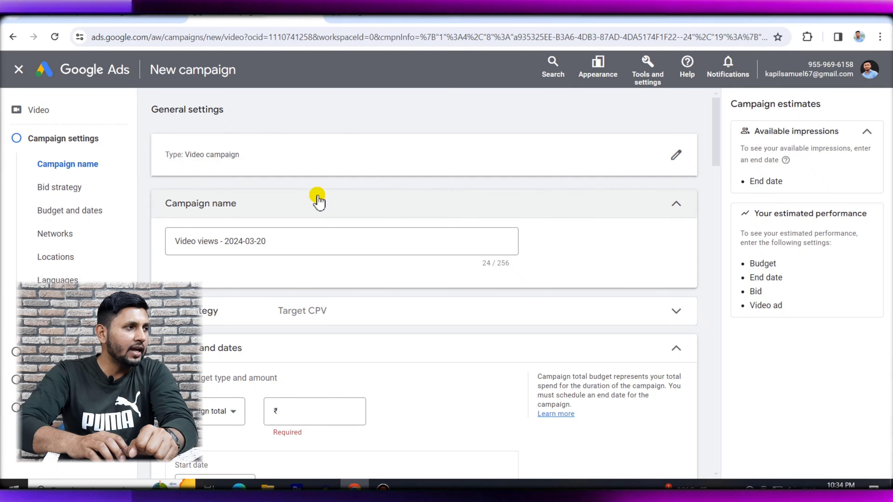
- Switch to the YouTube channel page and copy the share link of the Universal Studios Singapore video
scroll(309, 201, "down", 2)
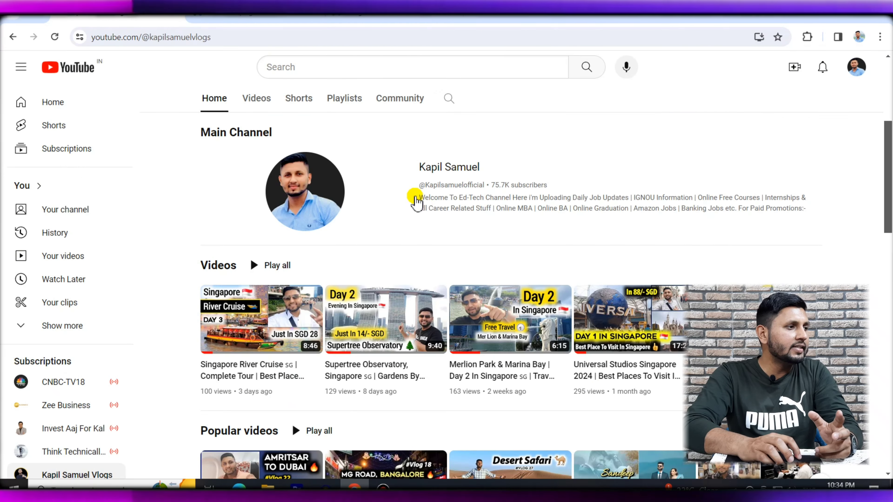
scroll(392, 212, "down", 3)
scroll(392, 211, "up", 8)
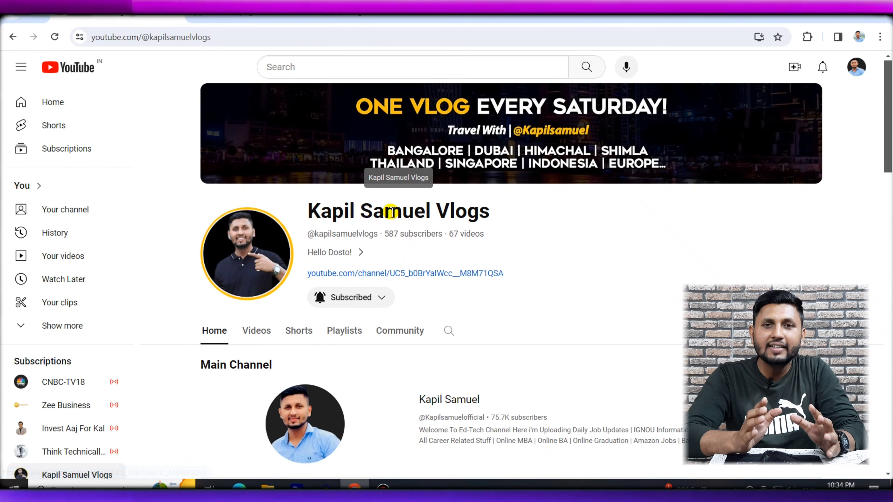
scroll(382, 220, "down", 6)
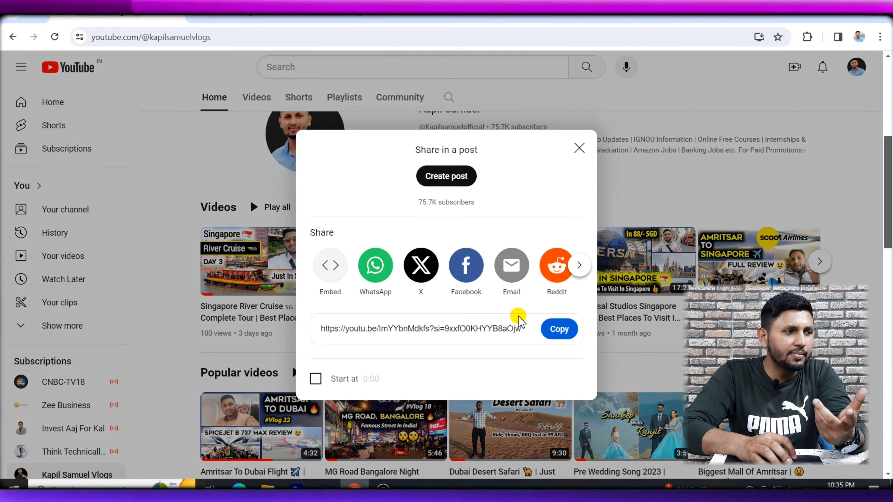
left_click(555, 336)
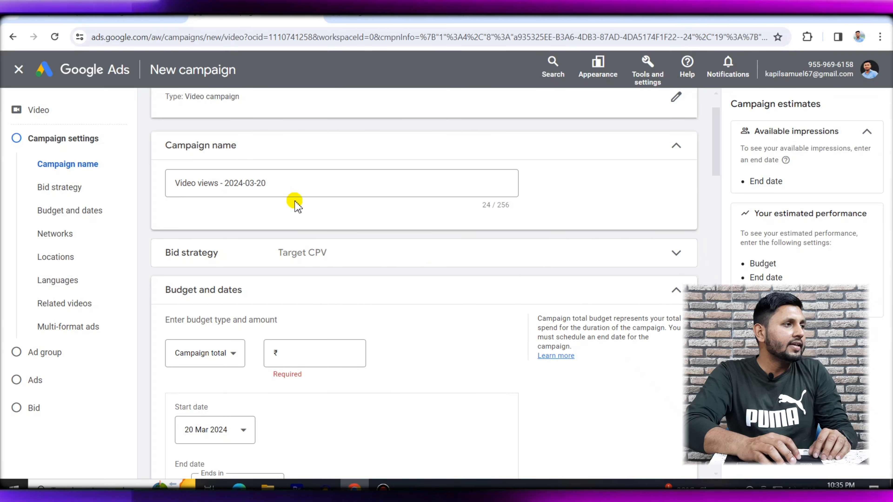
- Return to the Google Ads campaign settings and rename the campaign as Universal Studio
left_click(299, 188)
key("ctrl+a")
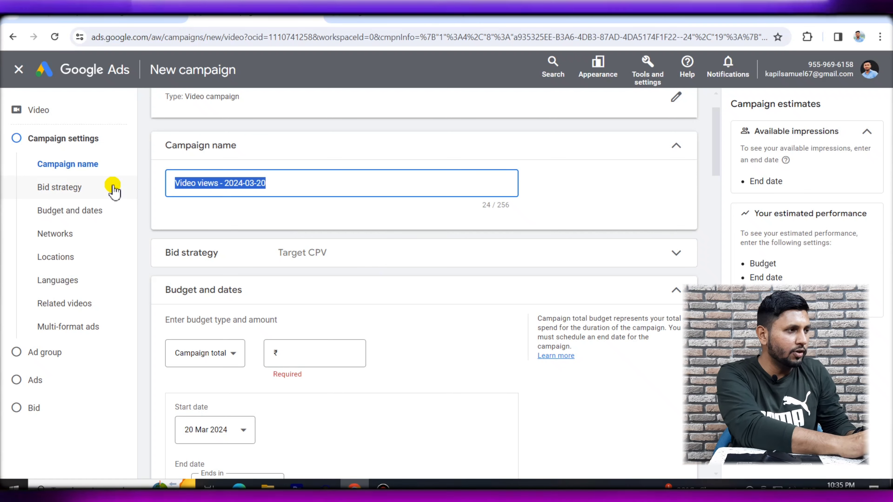
type("Un")
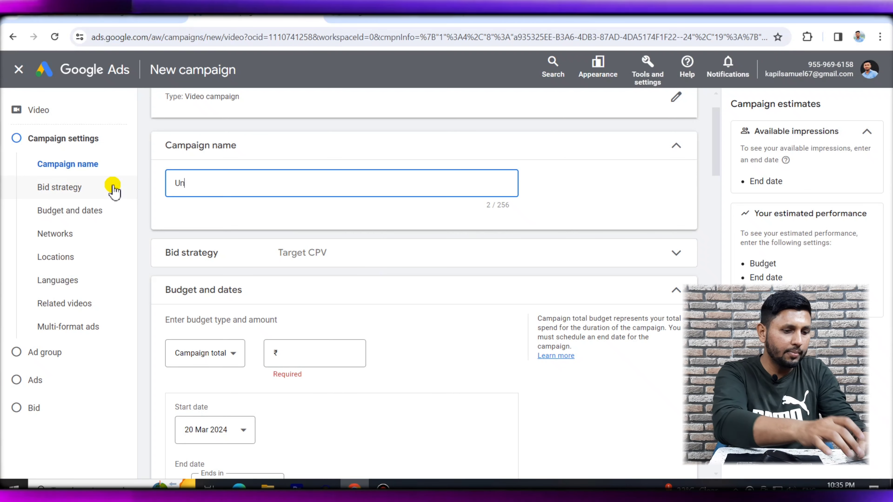
type("iversal Studio")
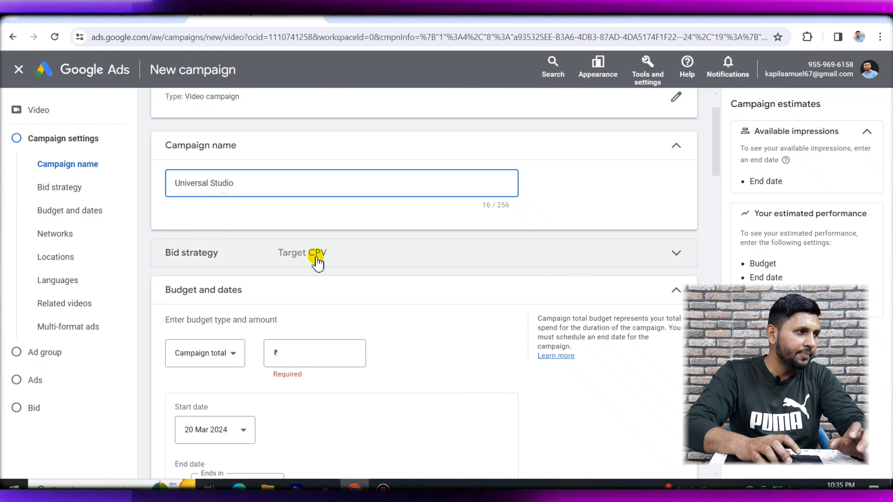
- Try the Daily budget type and return the selection to Campaign total
scroll(315, 256, "down", 2)
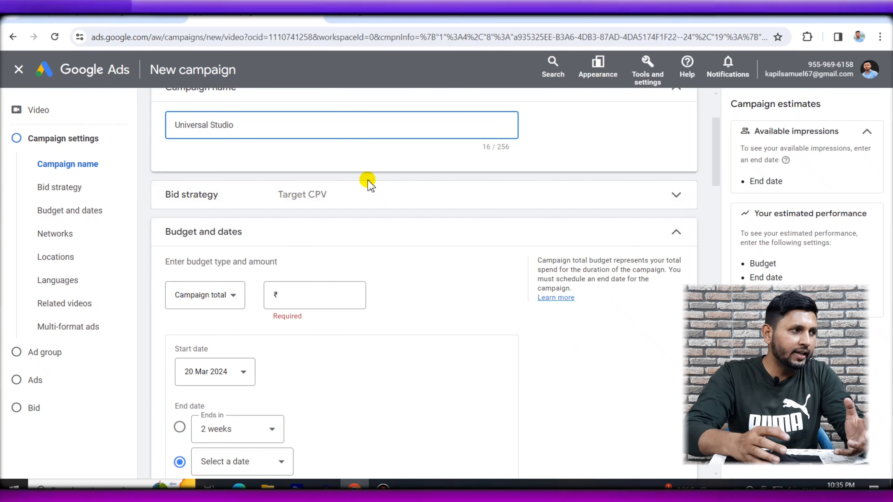
scroll(286, 213, "down", 3)
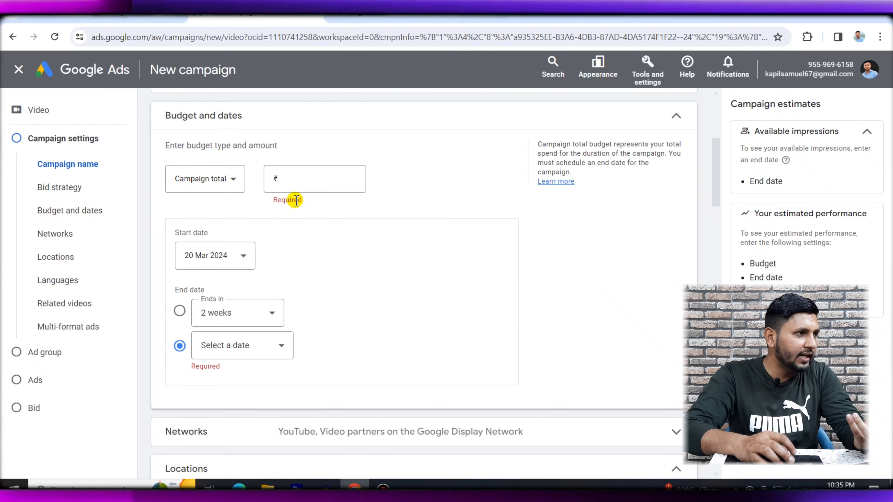
left_click(208, 180)
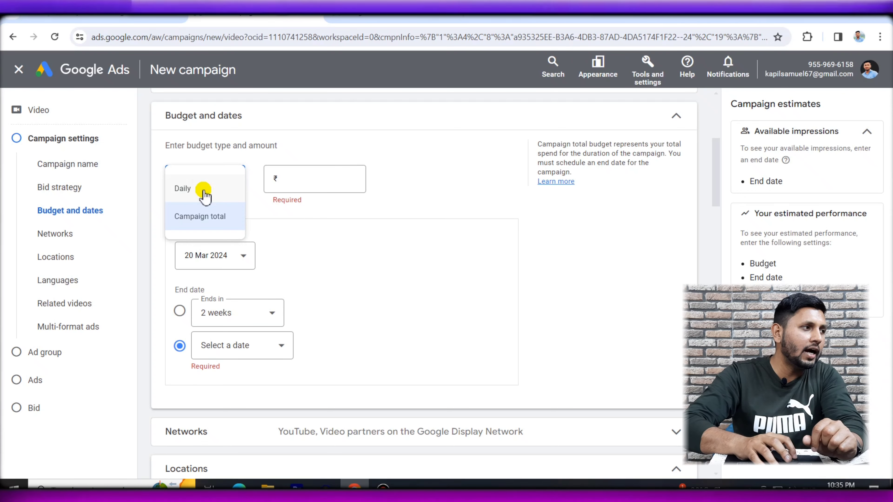
left_click(204, 197)
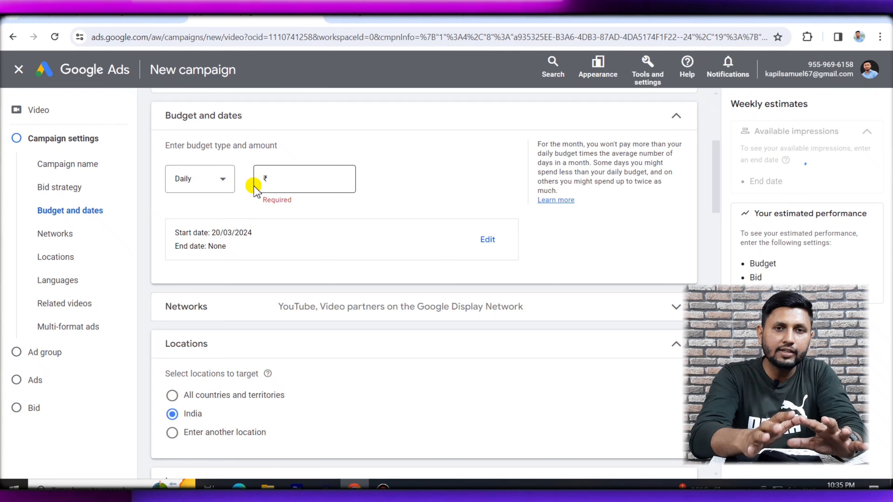
left_click(178, 190)
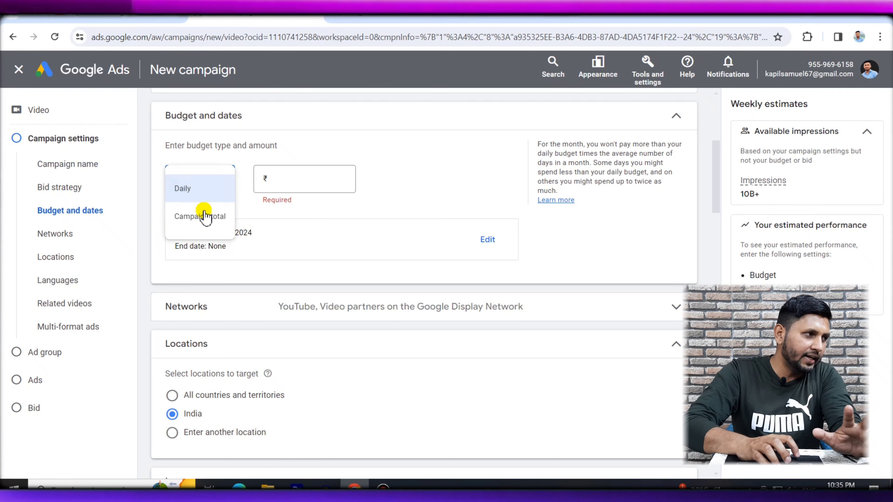
left_click(199, 217)
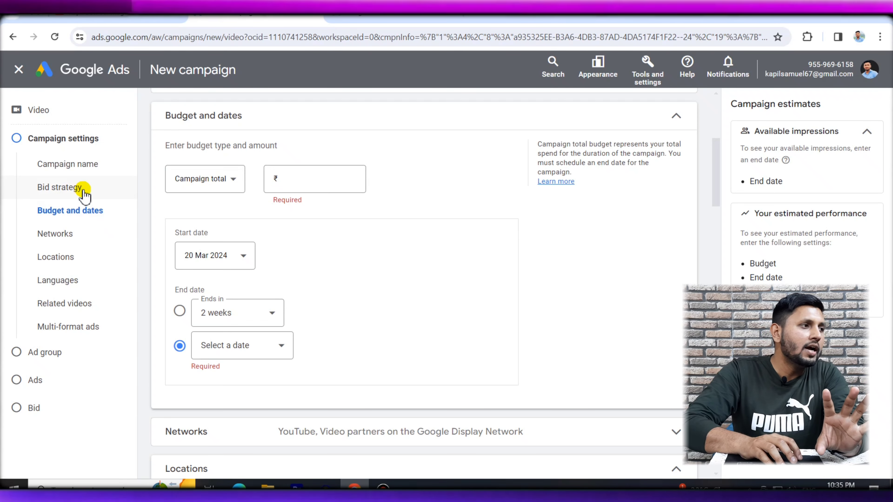
- Set the campaign total budget to ₹2,000
left_click(297, 189)
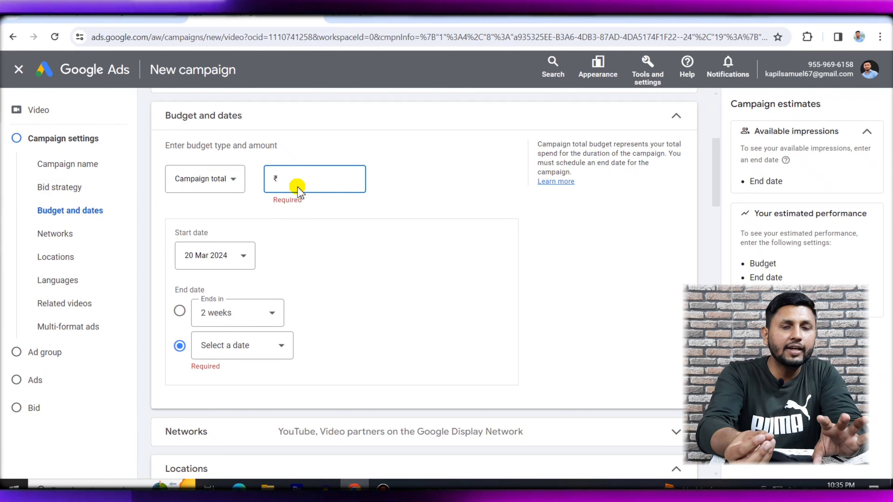
type("2000")
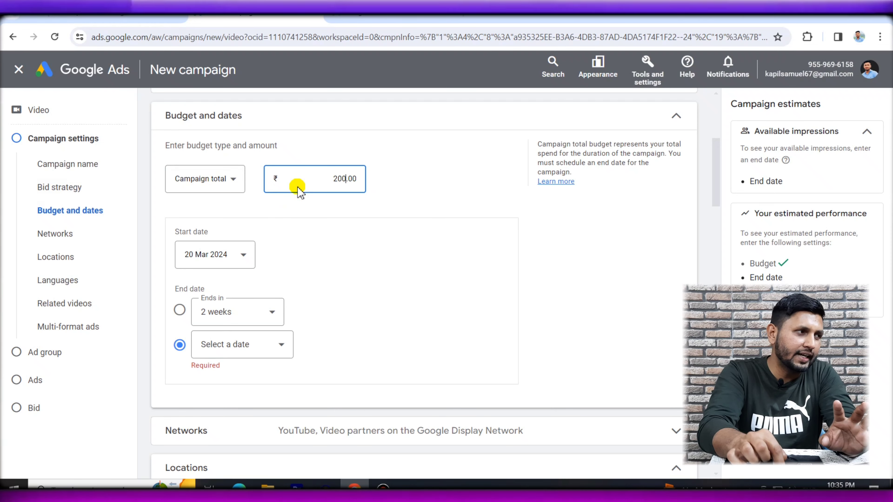
left_click(254, 278)
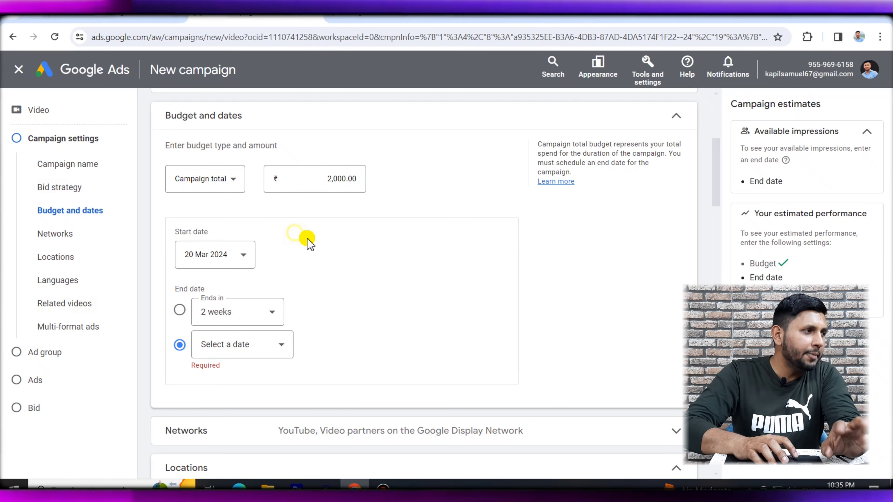
- Set the campaign's end date to 24 Mar 2024 and check the equivalent daily budget
left_click(256, 317)
left_click(255, 316)
left_click(327, 287)
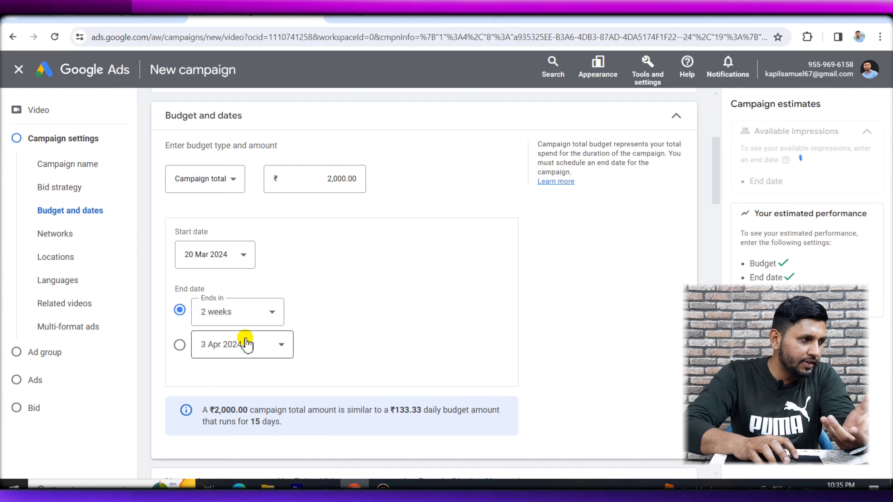
left_click(255, 343)
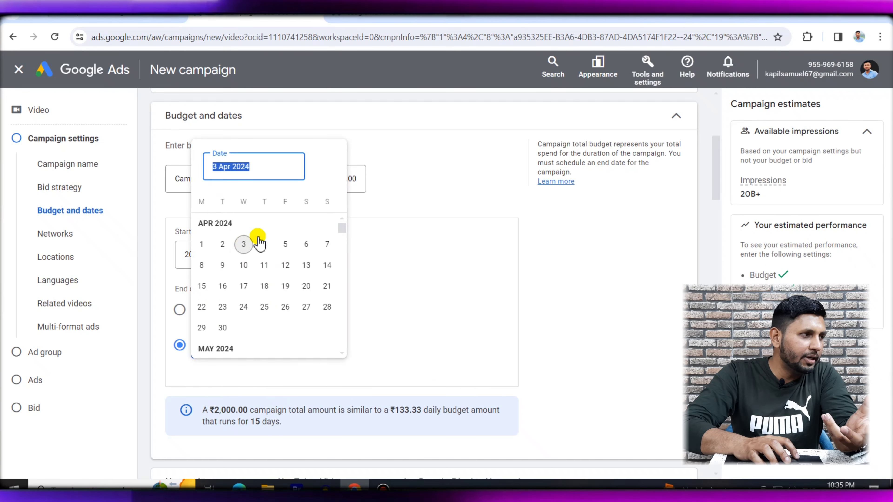
scroll(316, 267, "up", 3)
left_click(328, 285)
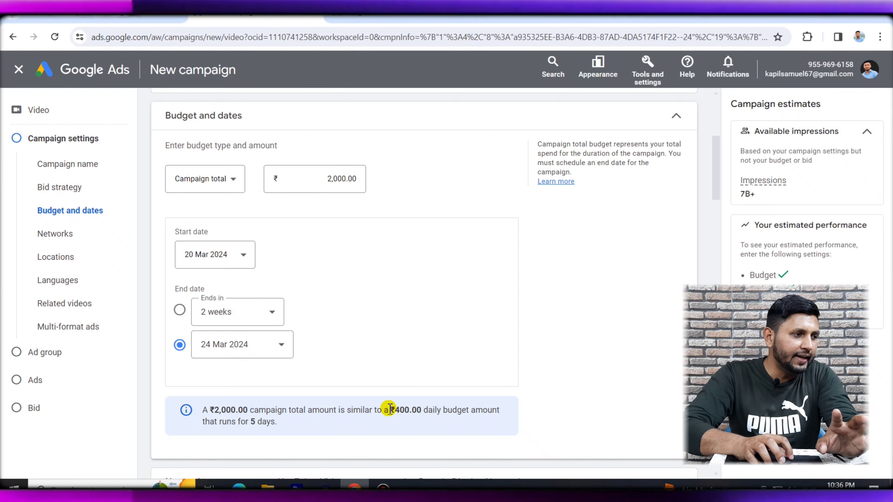
left_click_drag(390, 410, 499, 405)
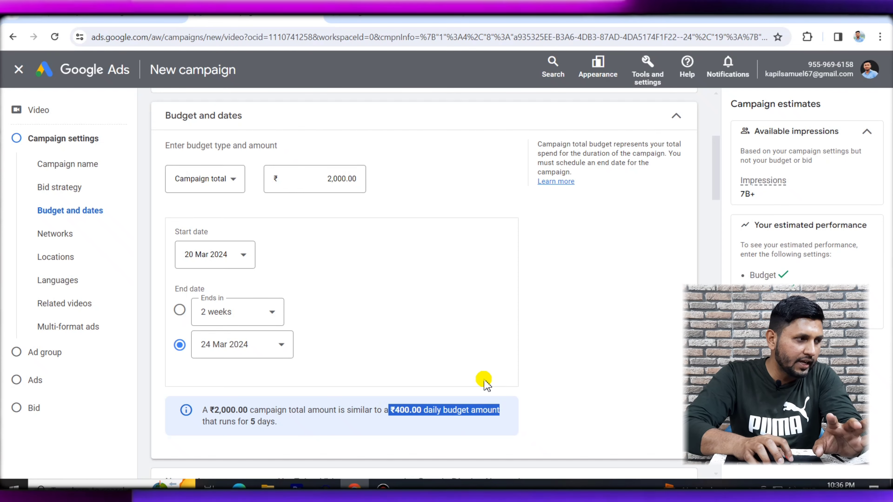
left_click(440, 349)
- Review the campaign's networks, target locations and languages settings
scroll(436, 350, "down", 3)
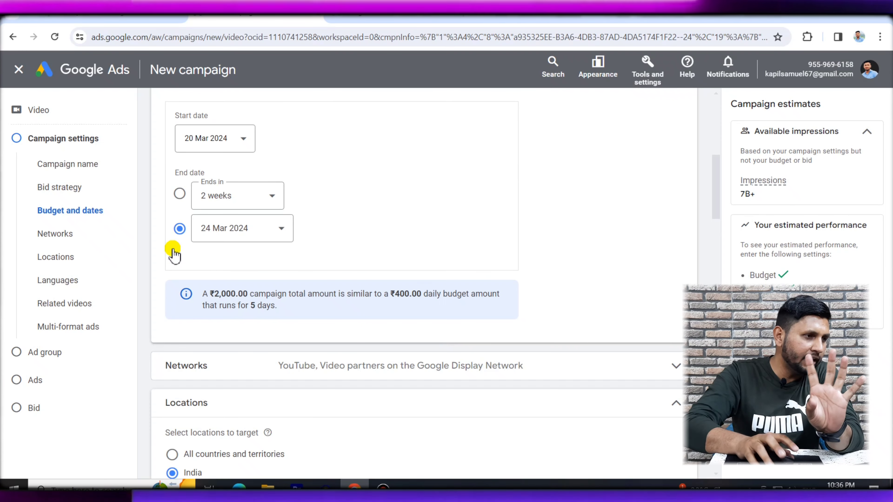
scroll(295, 303, "down", 3)
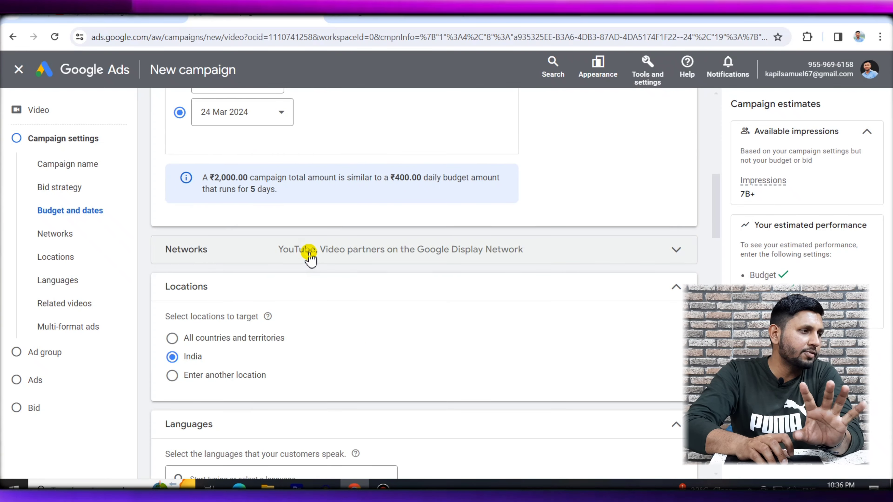
left_click(310, 256)
left_click(309, 255)
scroll(309, 255, "down", 3)
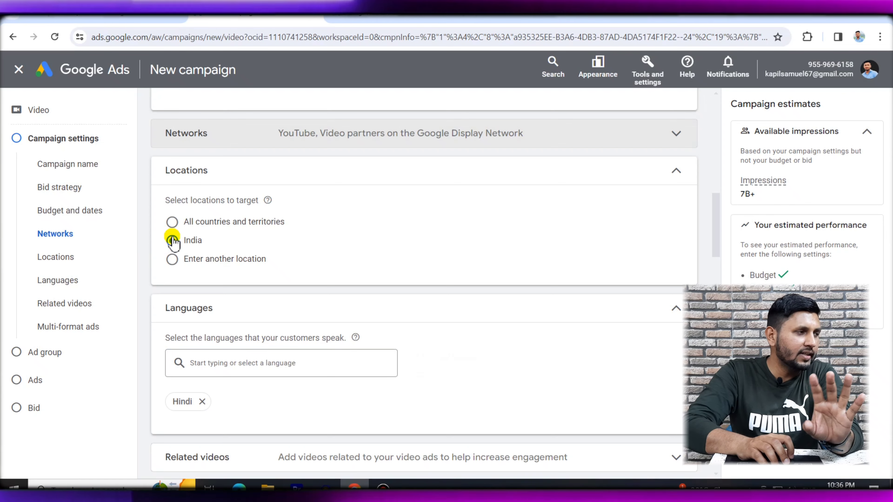
scroll(214, 359, "down", 3)
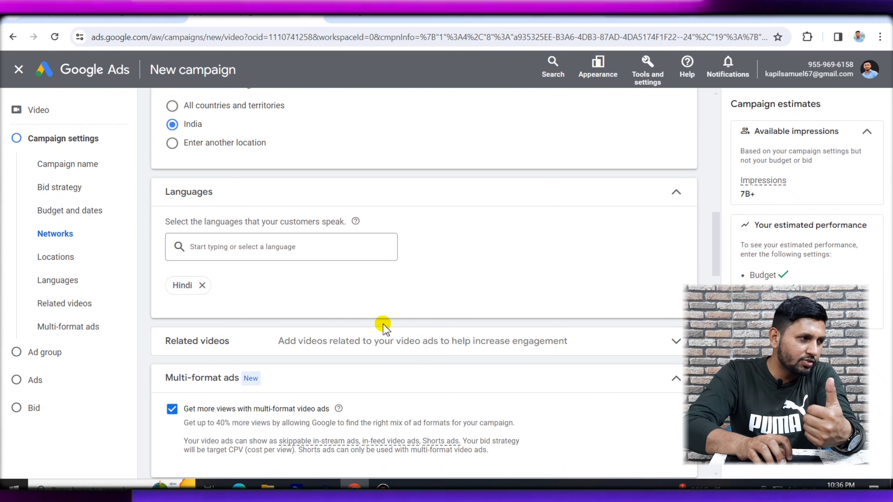
- Expand the campaign's related videos settings and open the option for adding related videos
scroll(385, 341, "down", 5)
left_click(384, 158)
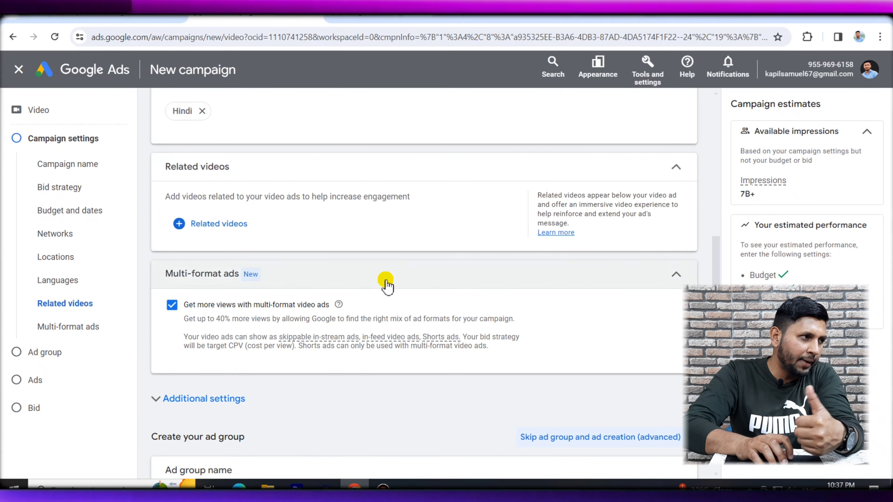
left_click(236, 234)
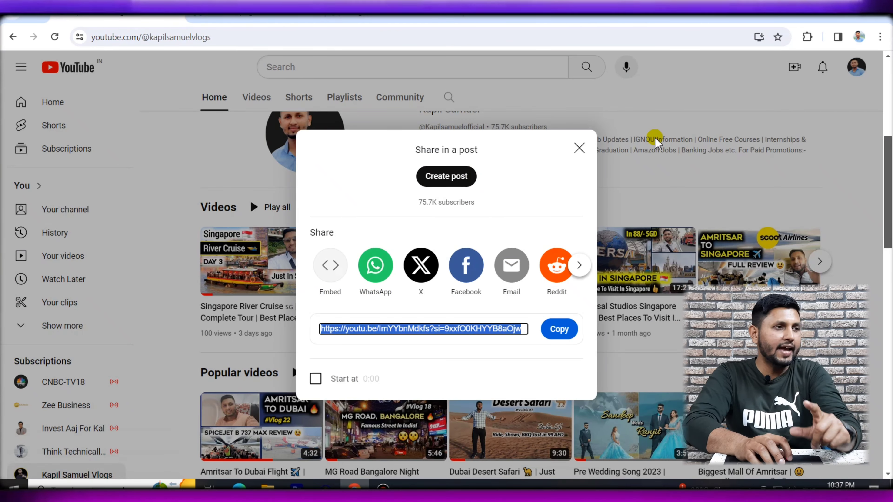
- Copy the share link of the Merlion Park & Marina Bay video from the YouTube channel and add it as a related video
left_click(658, 135)
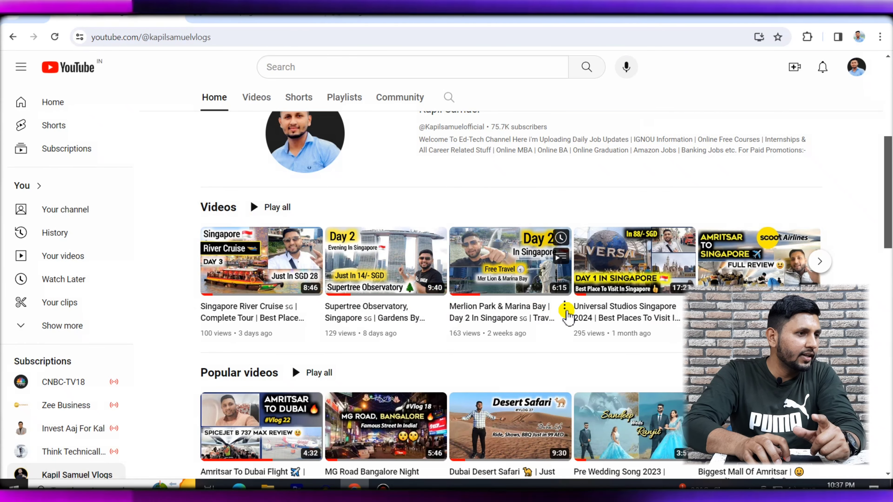
left_click(565, 309)
left_click(608, 415)
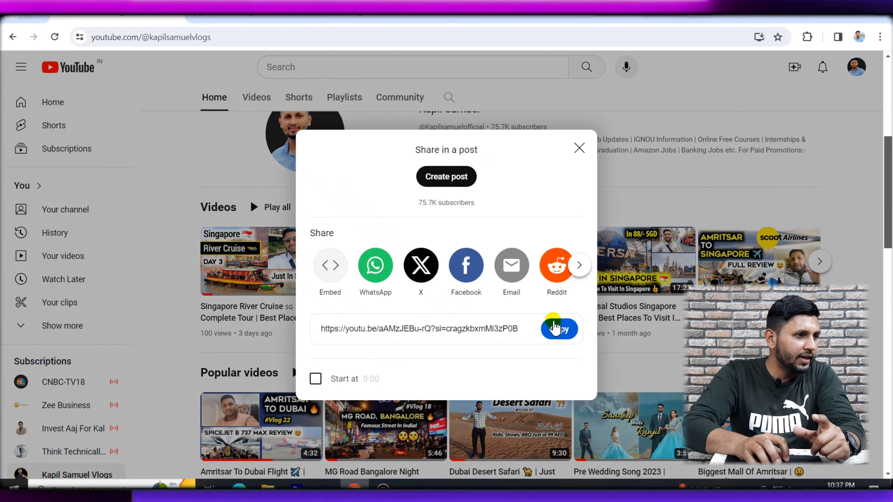
left_click(555, 327)
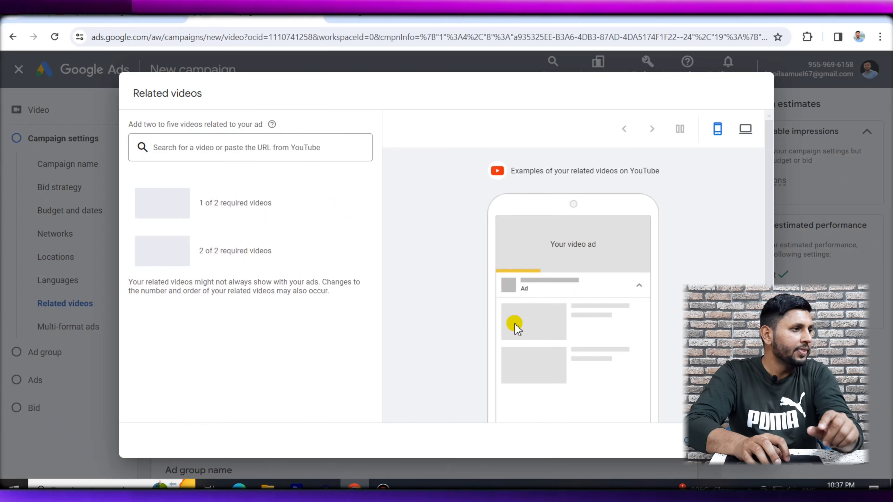
left_click(252, 146)
key("ctrl+v")
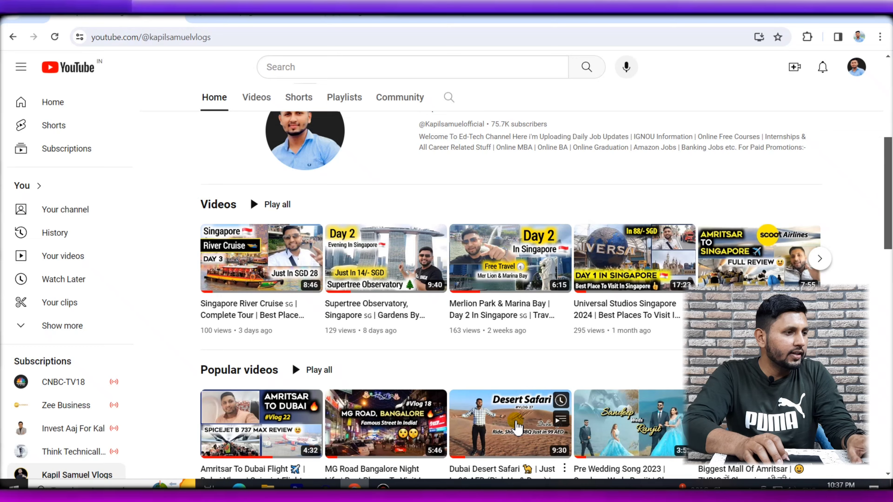
- Copy the Dubai Desert Safari video's share link from YouTube, add it as the second related video and save the selection
scroll(557, 324, "down", 5)
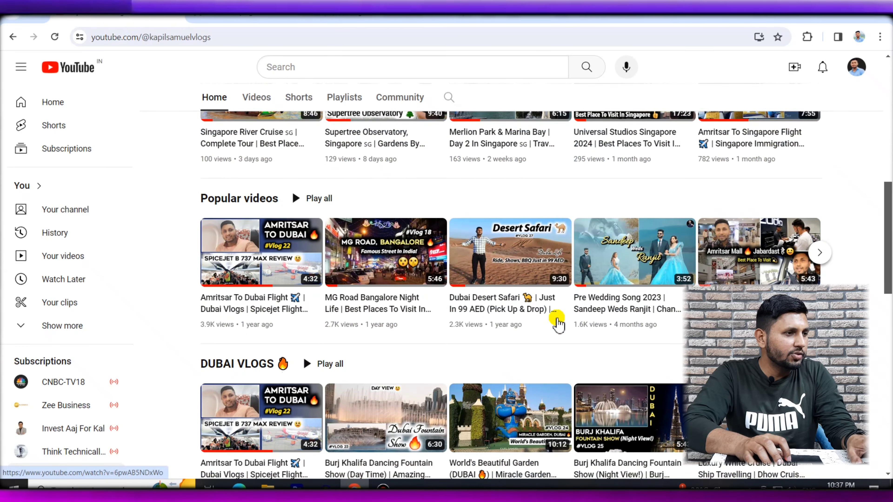
left_click(555, 310)
left_click(613, 405)
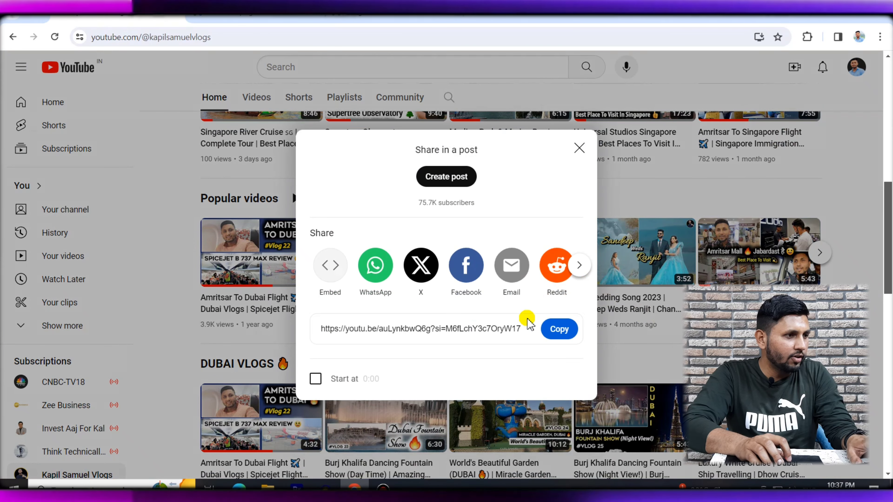
left_click(559, 328)
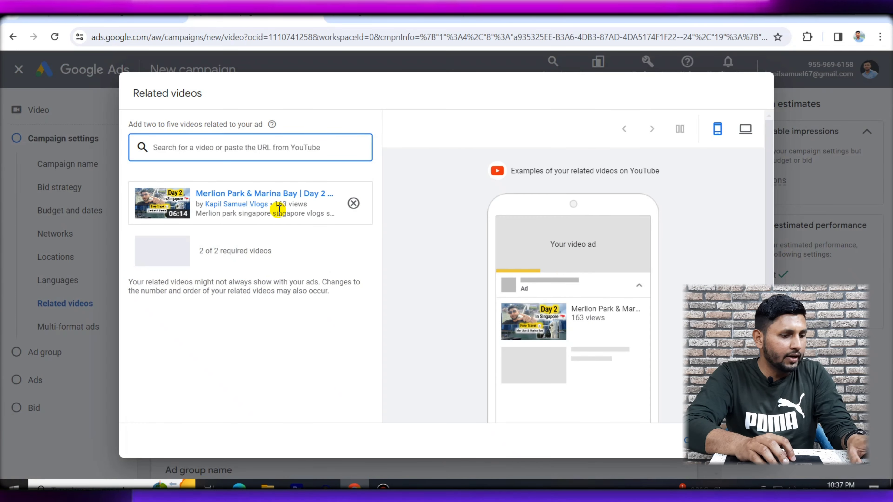
key("ctrl+v")
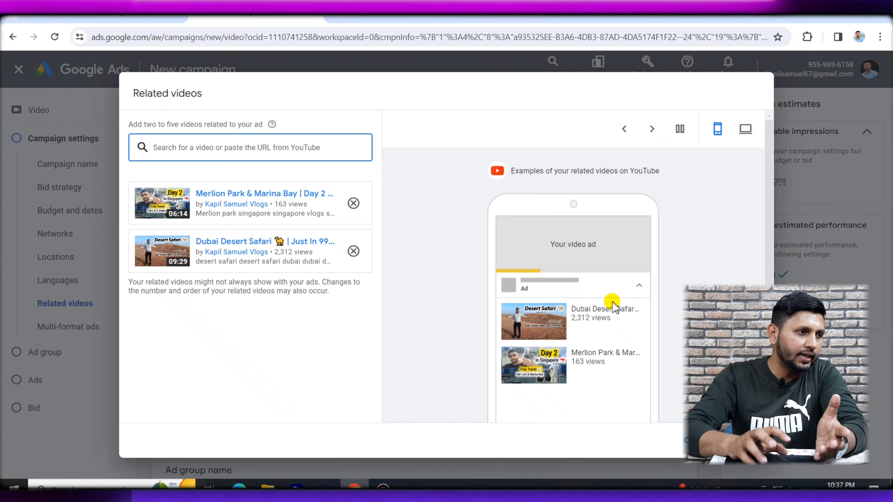
left_click(746, 440)
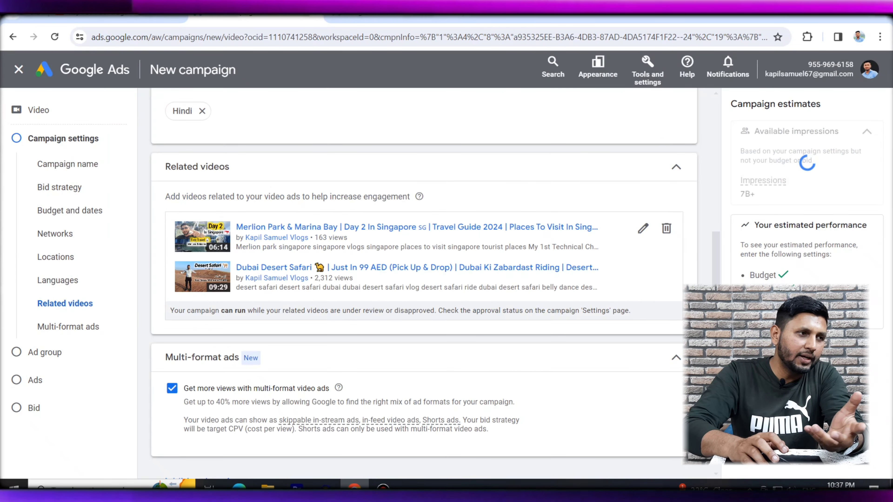
- Turn off multi-format video ads and expand the additional campaign settings
scroll(313, 266, "down", 2)
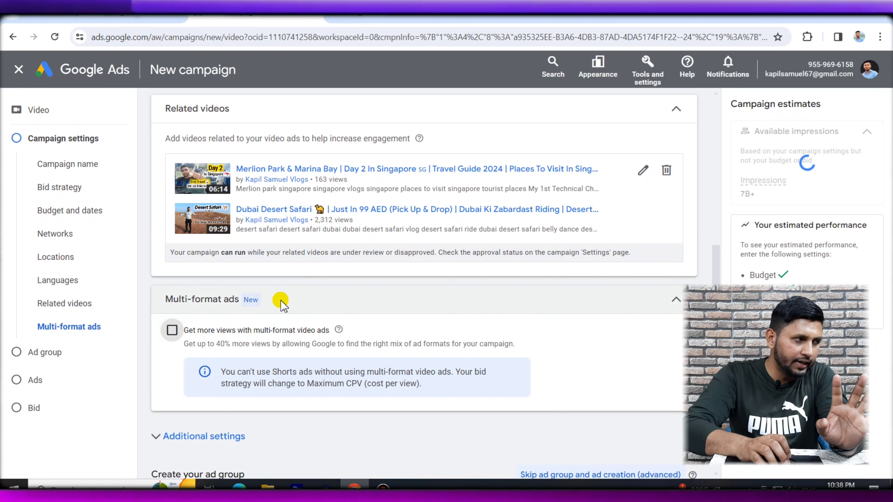
scroll(278, 294, "down", 5)
left_click(213, 146)
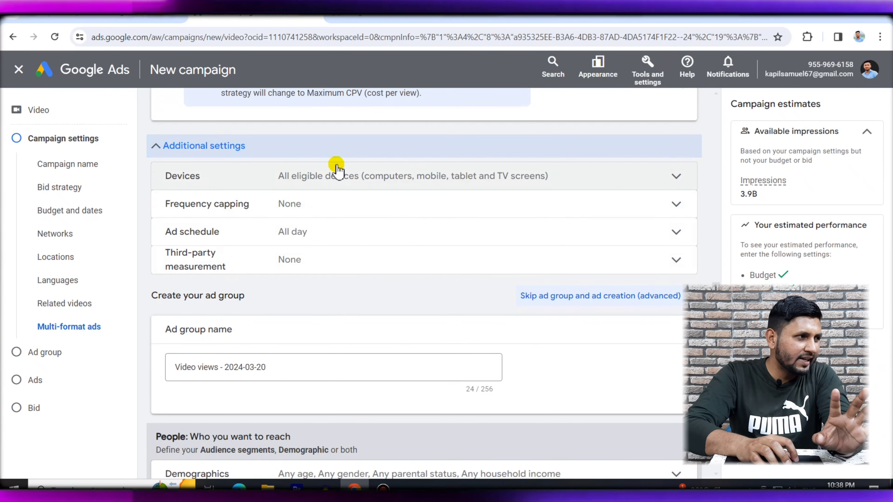
- Set specific device targeting for the campaign, excluding TV screens and tablets so only computers and mobile phones are targeted
left_click(335, 173)
left_click(229, 239)
scroll(226, 243, "down", 3)
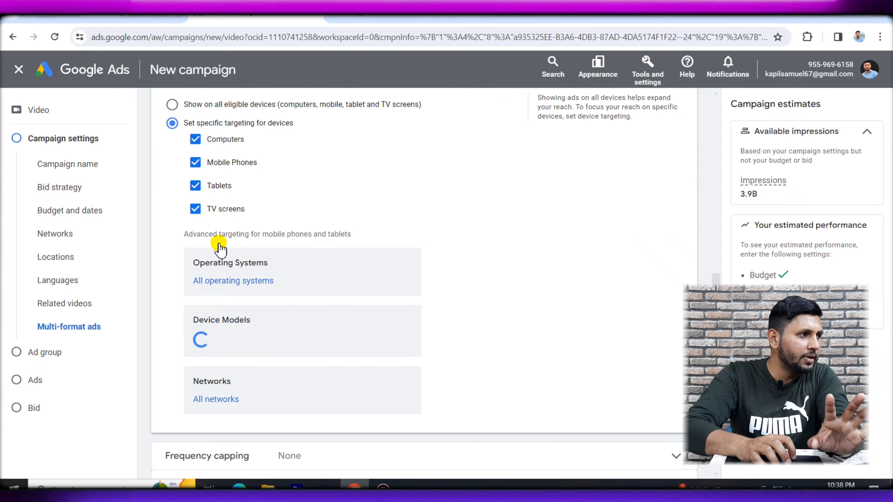
left_click(207, 209)
left_click(207, 186)
scroll(319, 195, "up", 3)
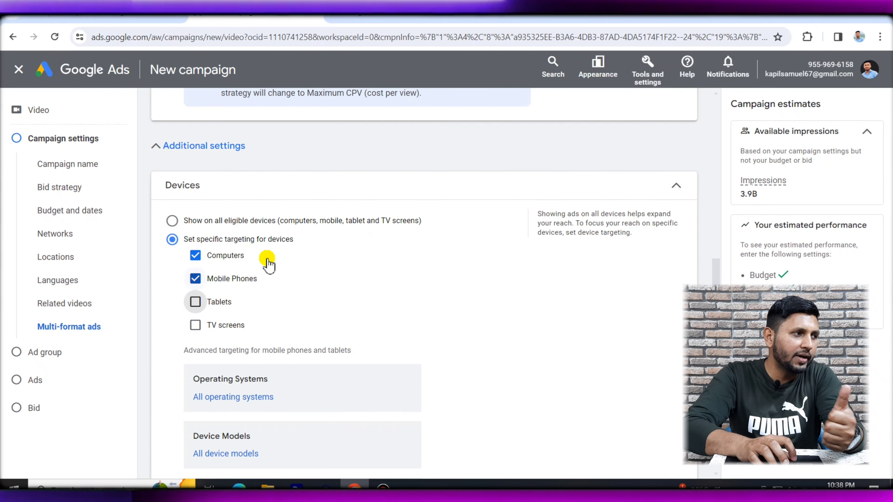
left_click(325, 194)
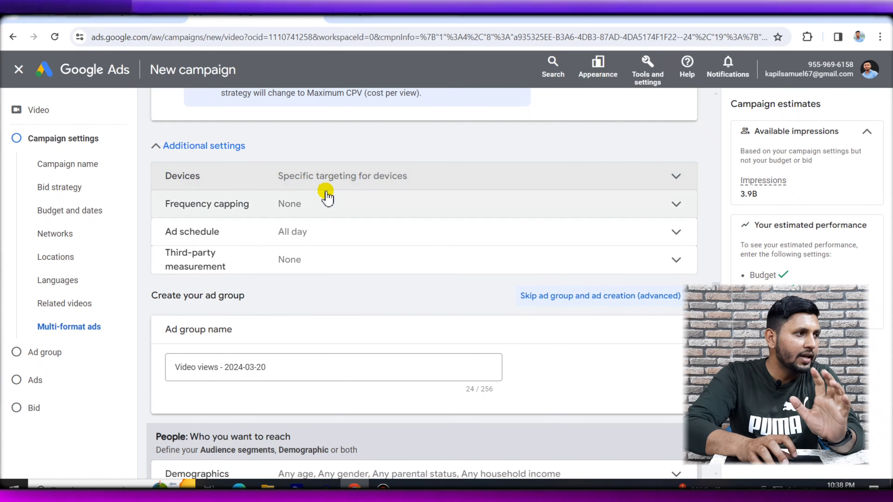
- Name the ad group Singapore
scroll(299, 225, "down", 2)
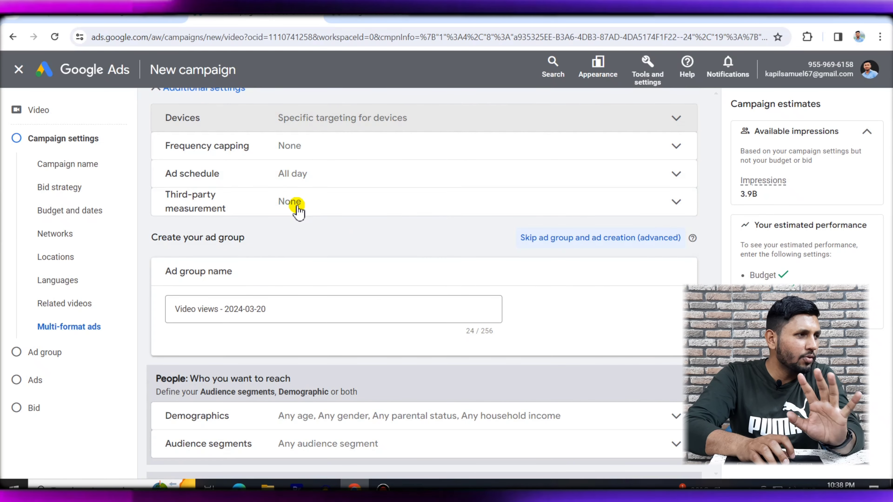
scroll(267, 278, "down", 4)
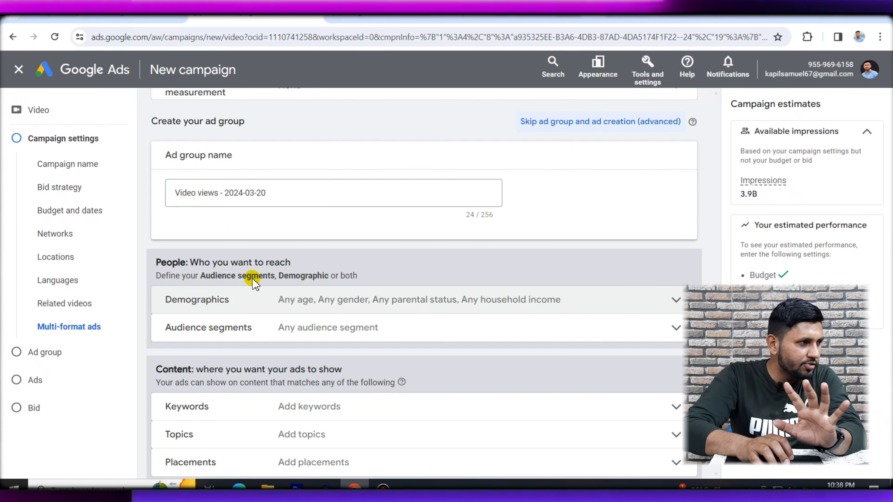
left_click(288, 198)
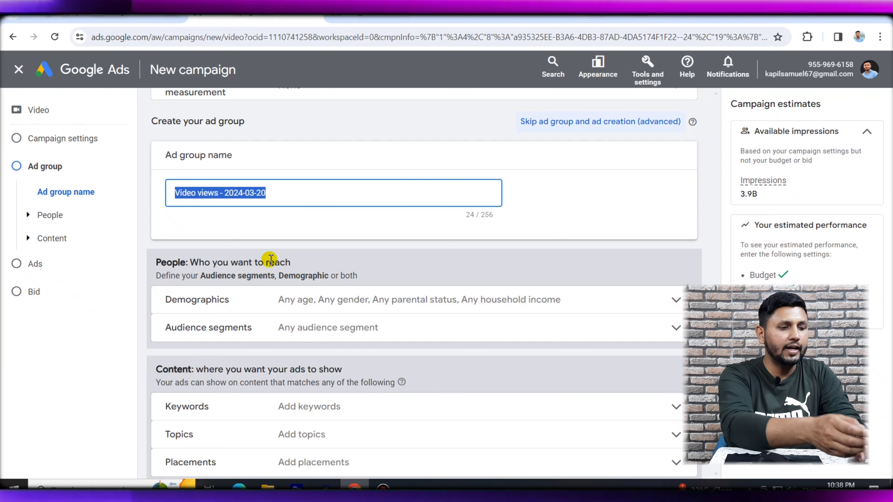
type("Singa")
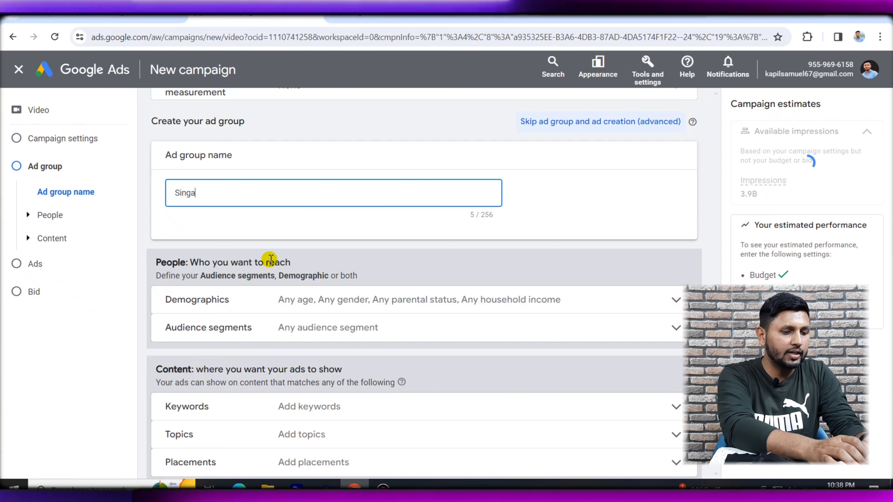
type("pore")
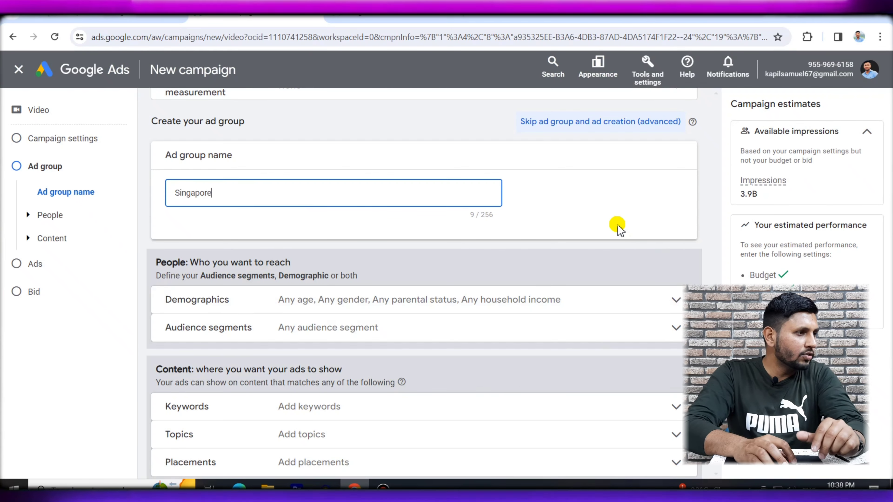
left_click(617, 225)
- Review the ad group's demographic targeting options for gender, age, parental status and household income
scroll(392, 297, "down", 2)
scroll(393, 298, "down", 2)
scroll(421, 180, "up", 2)
left_click(434, 243)
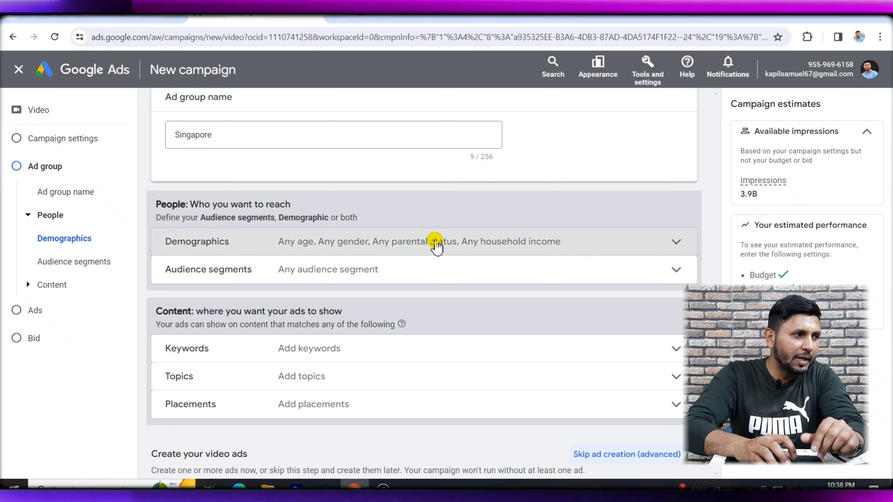
scroll(535, 343, "down", 2)
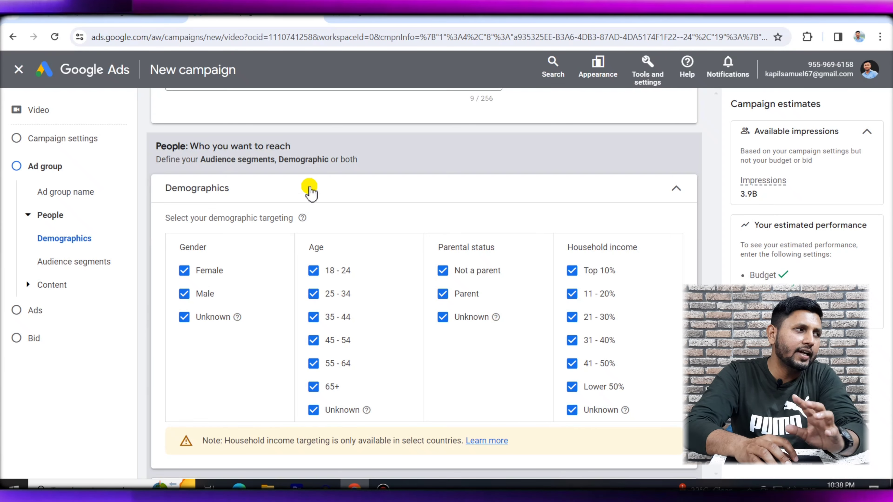
key("super")
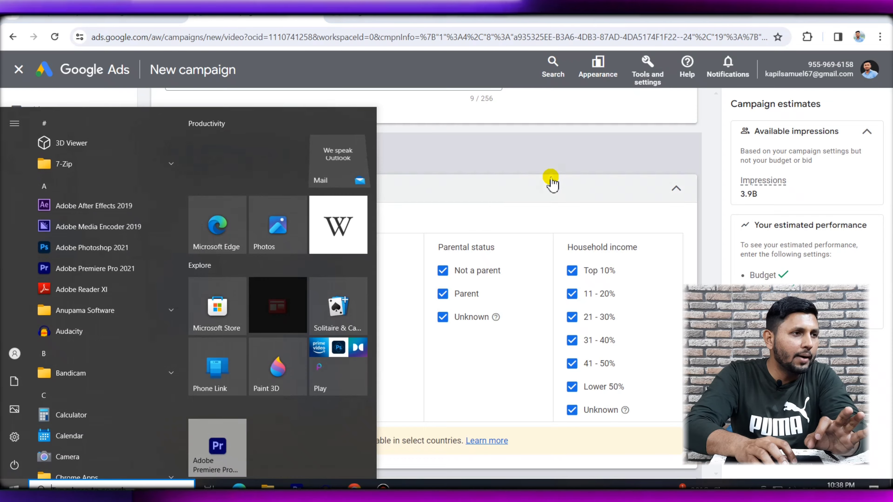
left_click(551, 183)
scroll(406, 225, "down", 5)
scroll(407, 226, "up", 6)
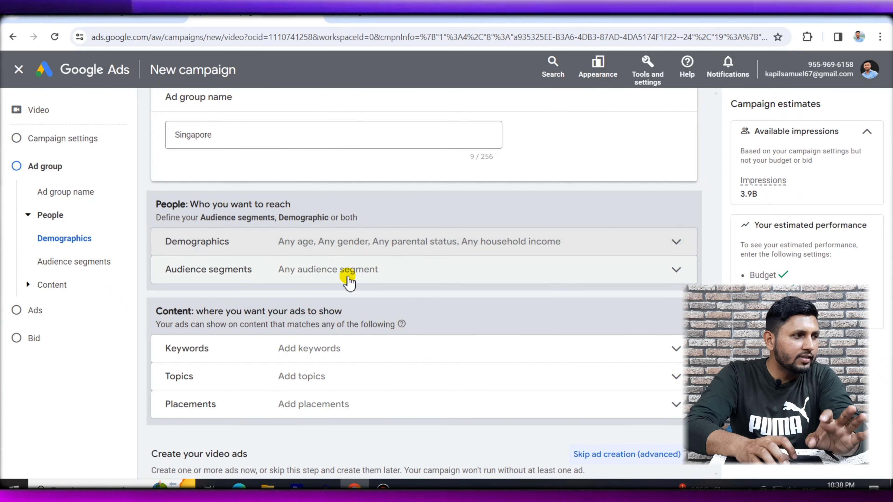
- Copy the Universal Studios Singapore 2024 video's share link from the YouTube channel and set it as the campaign's ad video
scroll(334, 275, "down", 5)
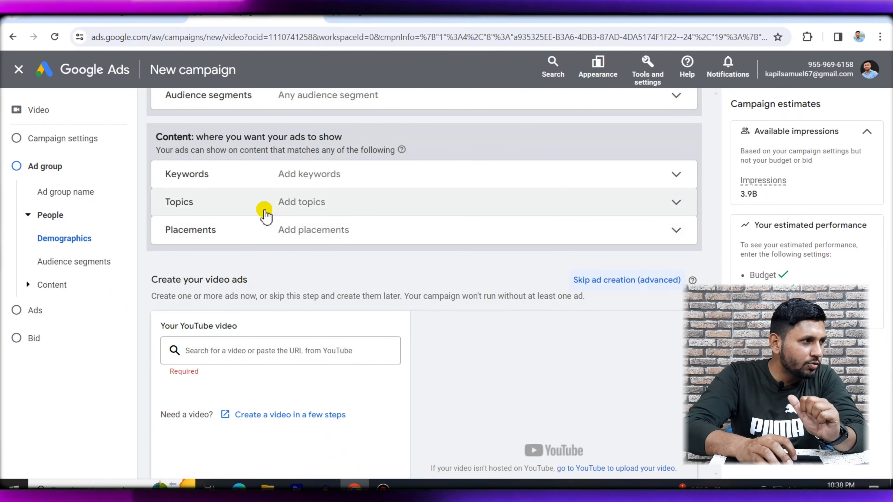
scroll(303, 265, "down", 3)
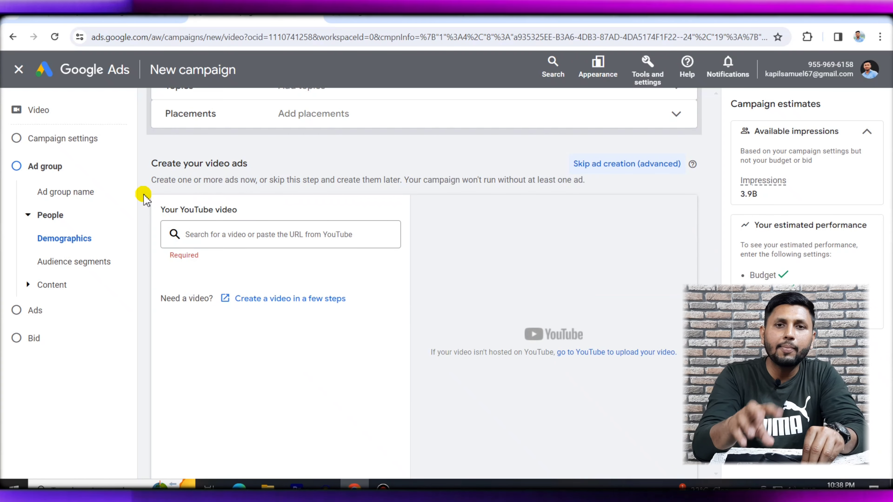
scroll(156, 182, "up", 5)
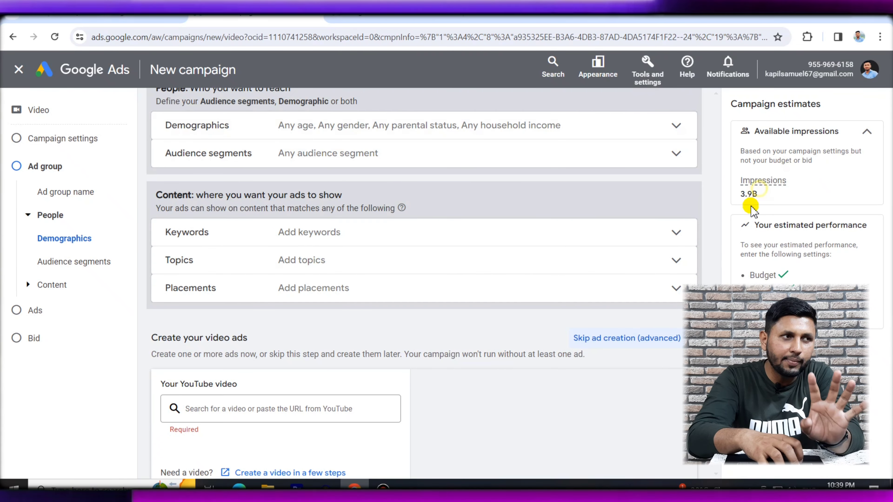
scroll(308, 204, "down", 1)
scroll(308, 204, "down", 2)
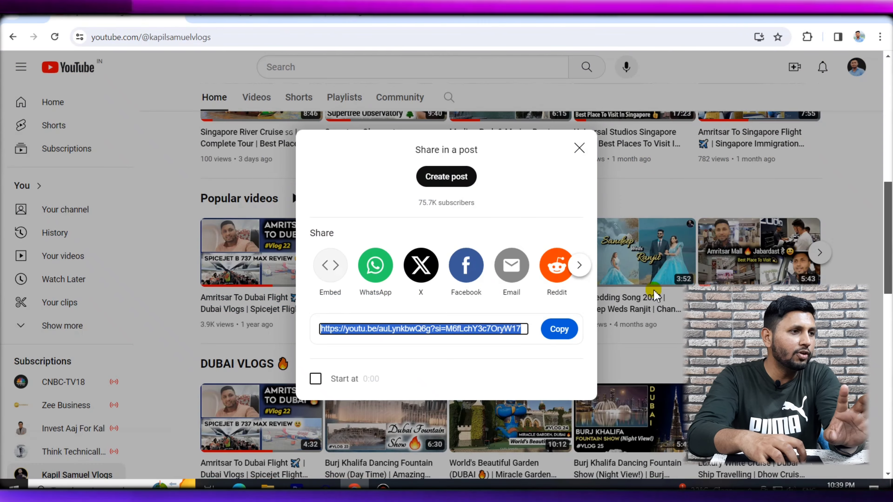
left_click(291, 190)
scroll(640, 184, "up", 3)
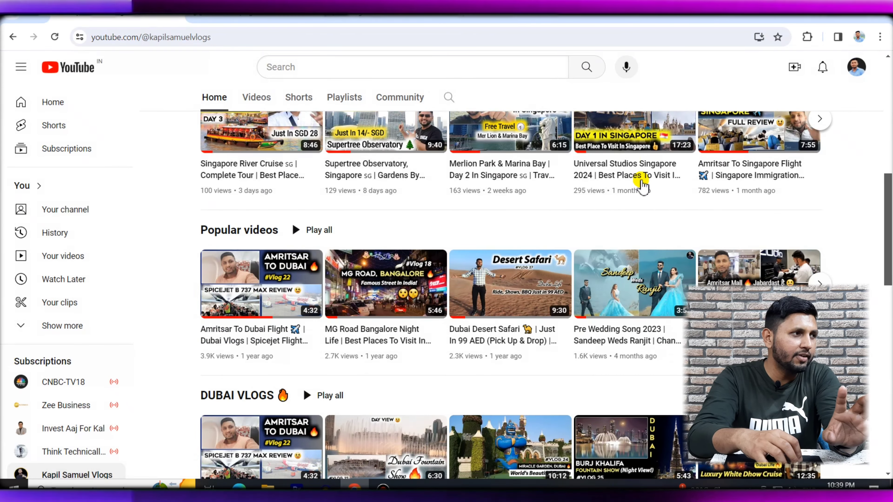
left_click(689, 251)
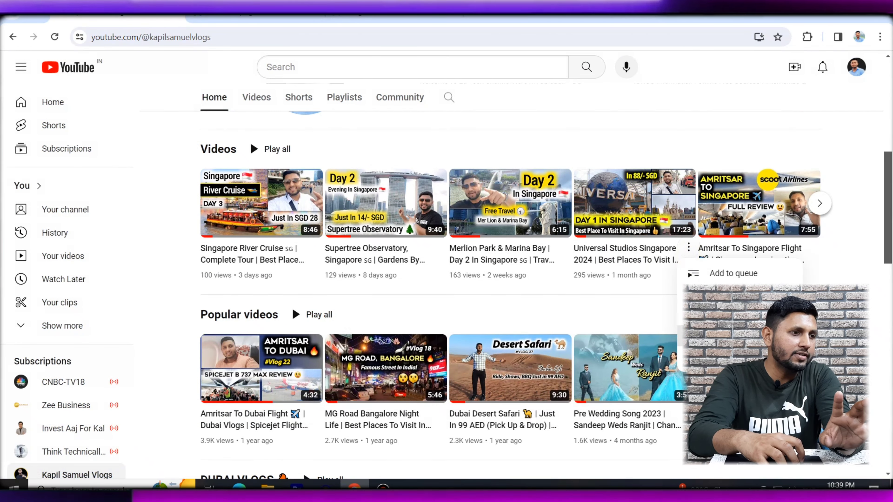
left_click(699, 353)
left_click(552, 327)
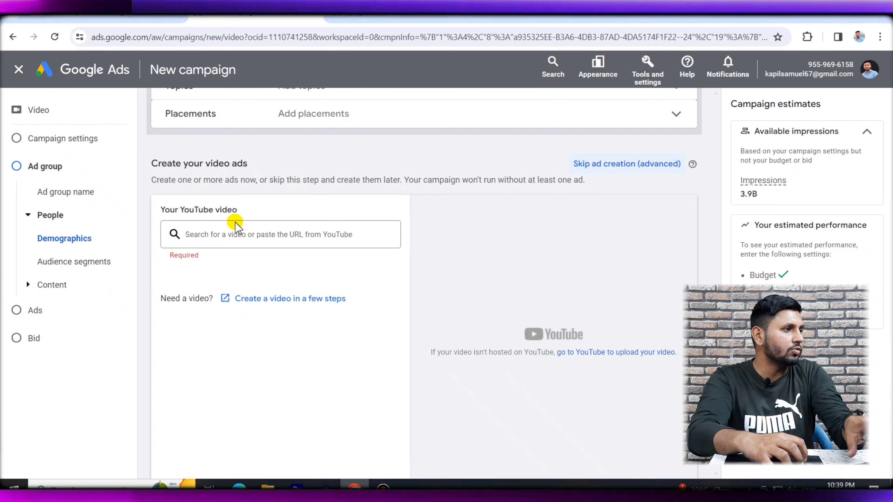
left_click(236, 234)
key("ctrl+v")
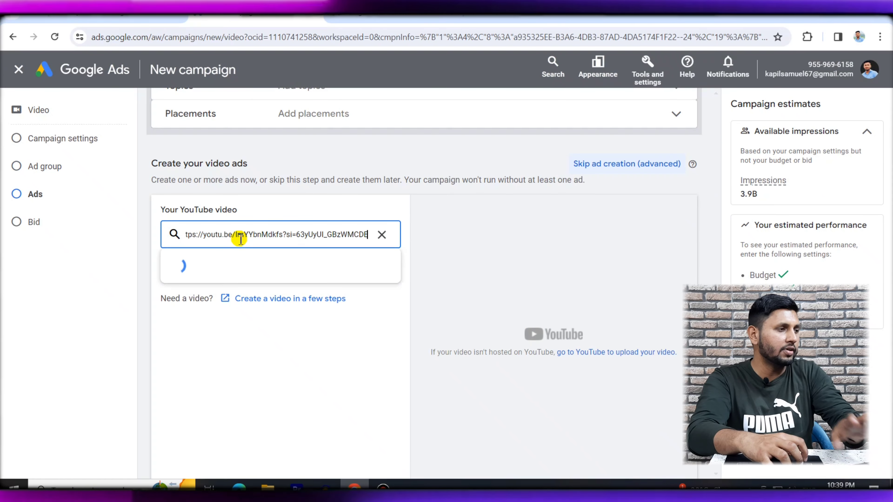
- Choose the in-feed video ad format and preview the ad on computer and TV screens
scroll(232, 317, "down", 2)
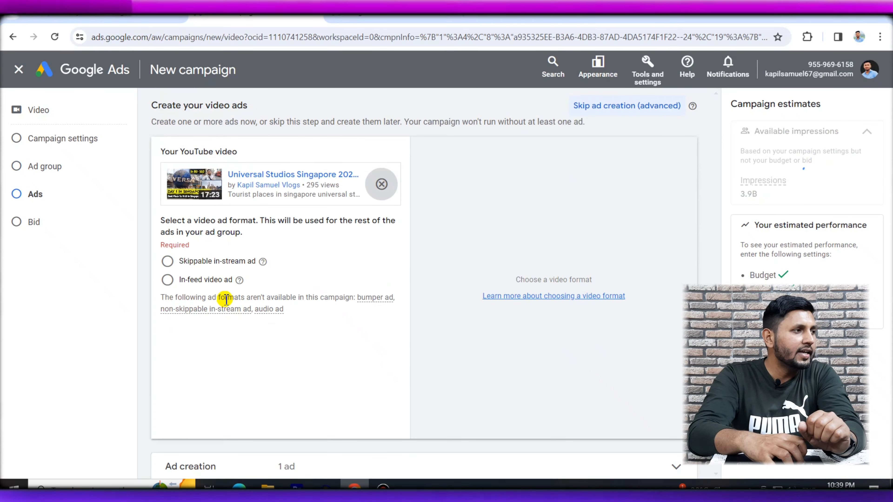
left_click(217, 281)
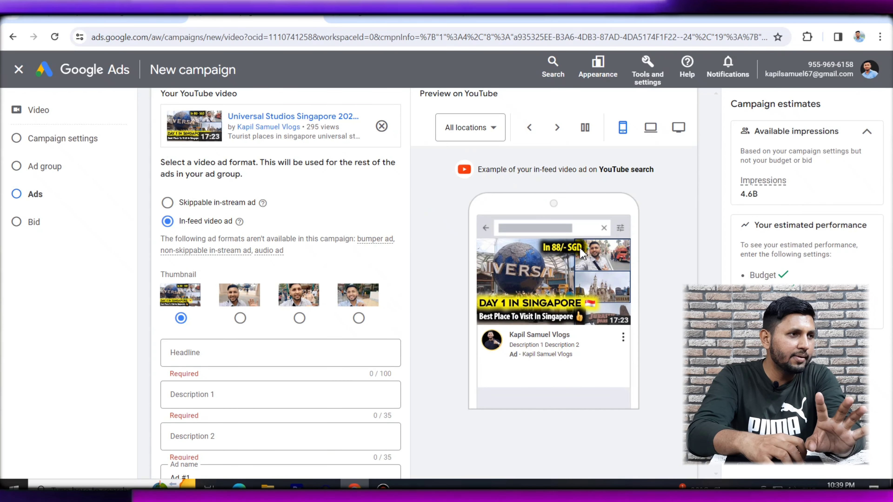
left_click(651, 128)
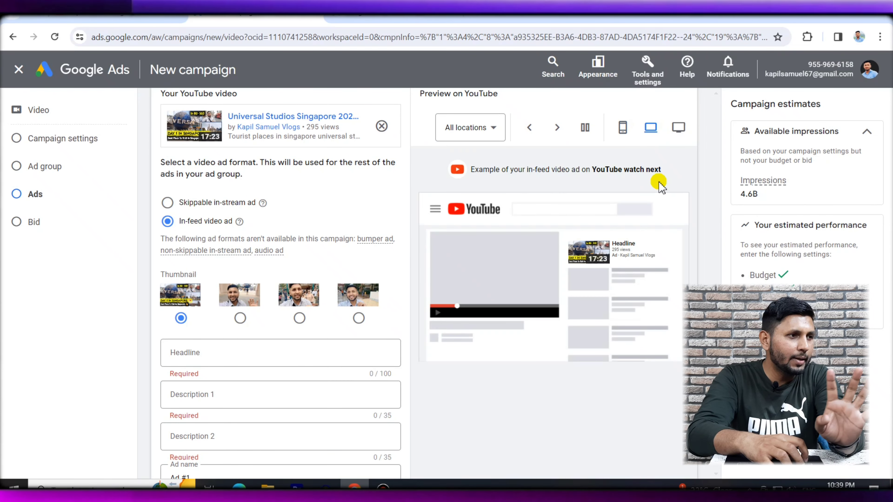
left_click(679, 130)
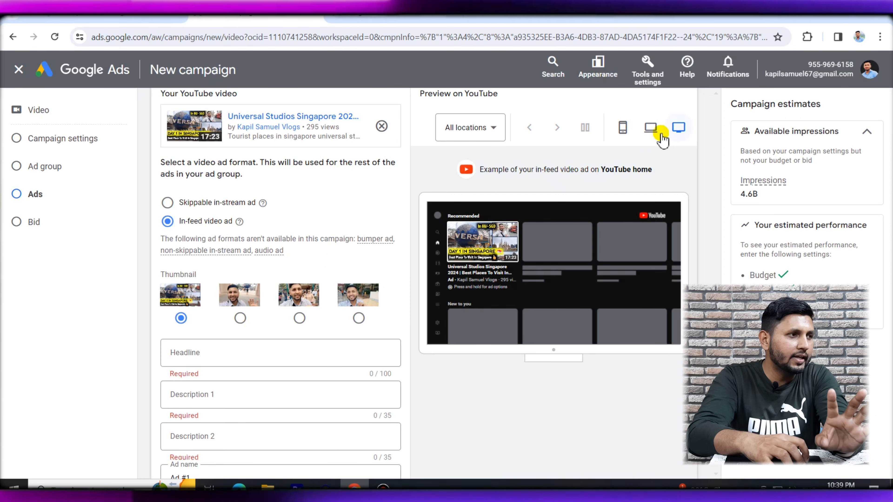
- Preview the in-feed ad on a mobile screen and open its headline for editing
left_click(622, 127)
scroll(405, 295, "down", 3)
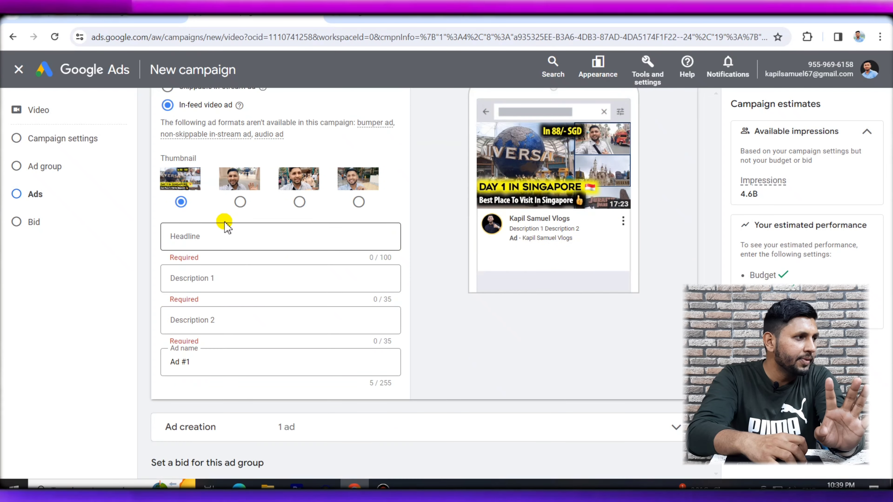
left_click(230, 235)
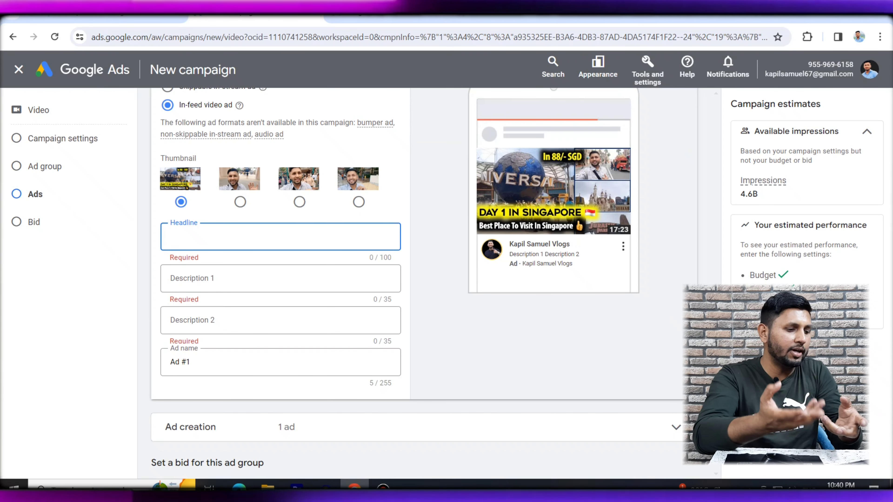
type("A")
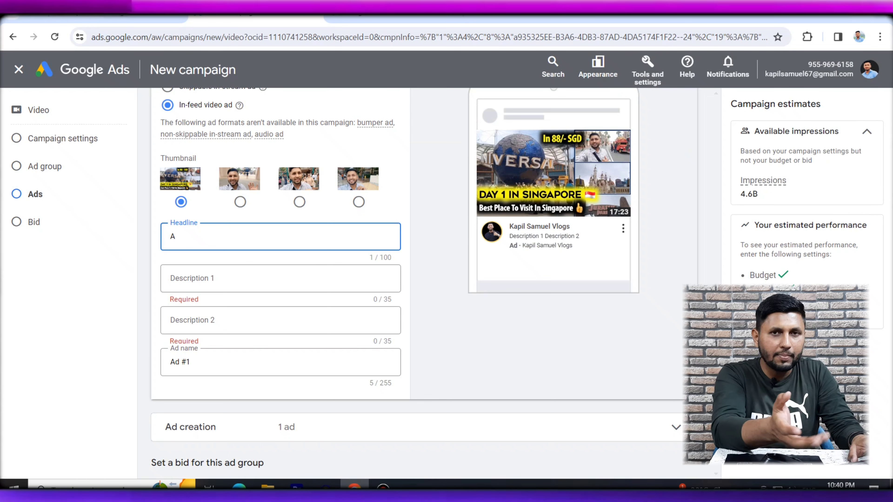
type("mazon")
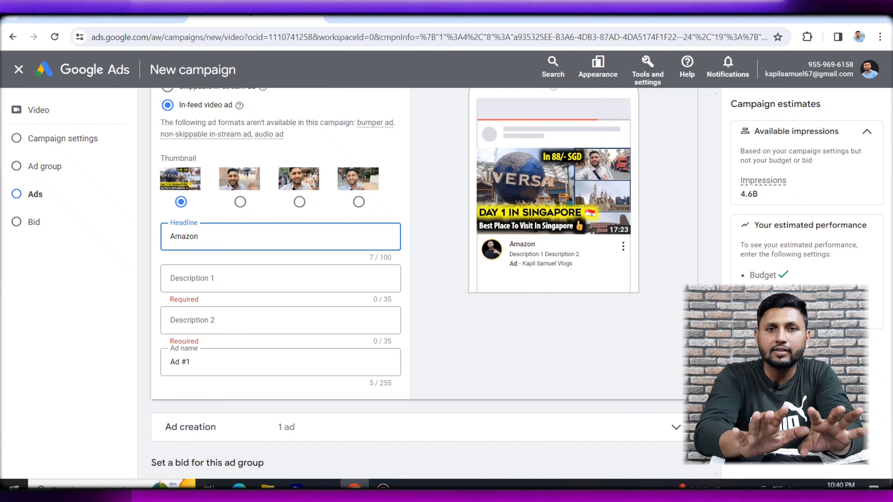
key("BackSpace")
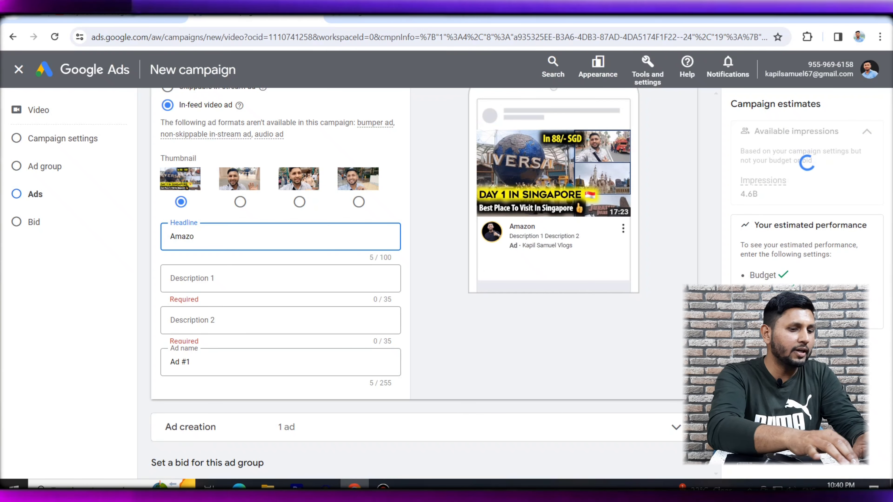
type("onnn")
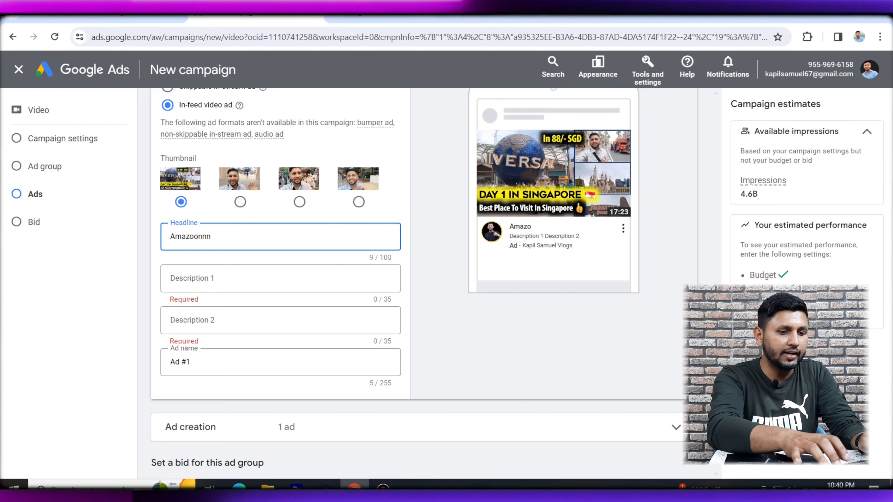
key("BackSpace")
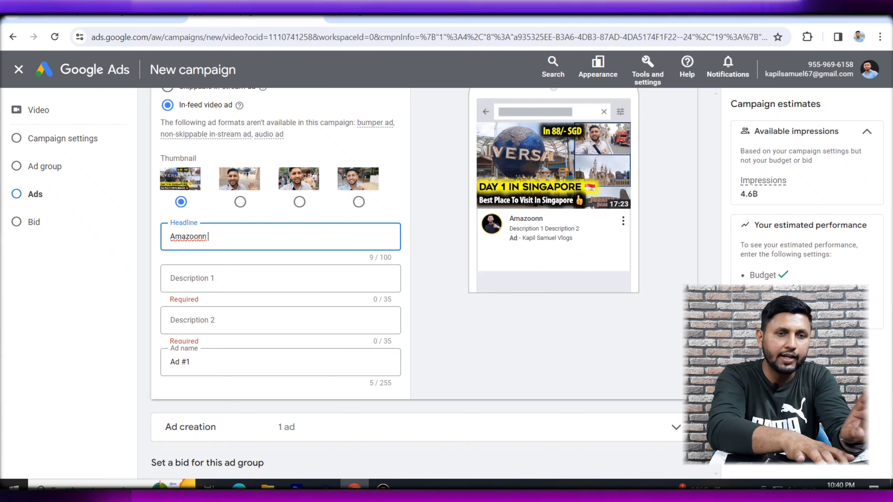
key("ctrl+a")
key("BackSpace")
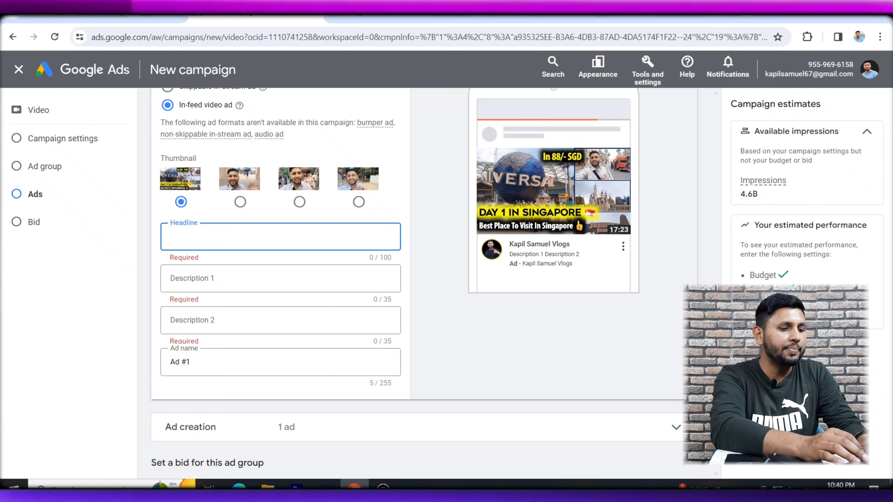
- Enter "Singaapore Vlog 1" as the ad headline
type("Singaaporee")
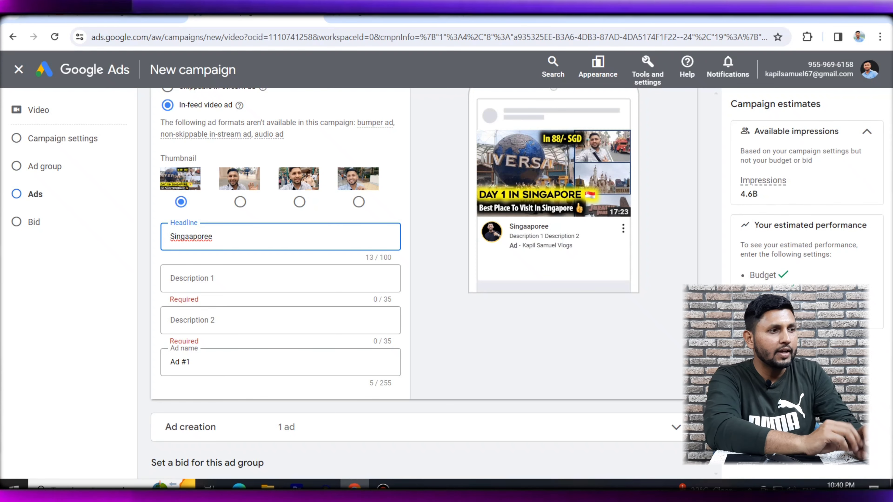
key("BackSpace")
key("BackSpace")
key("BackSpace")
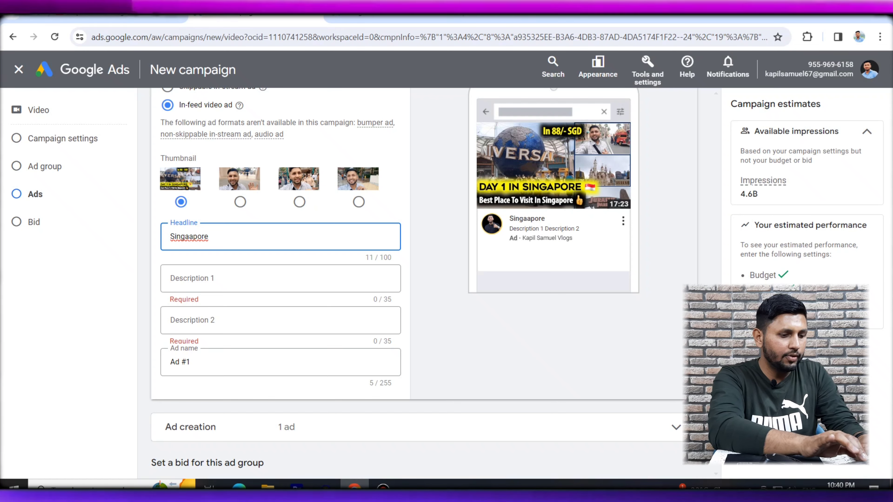
type("Vlog 1")
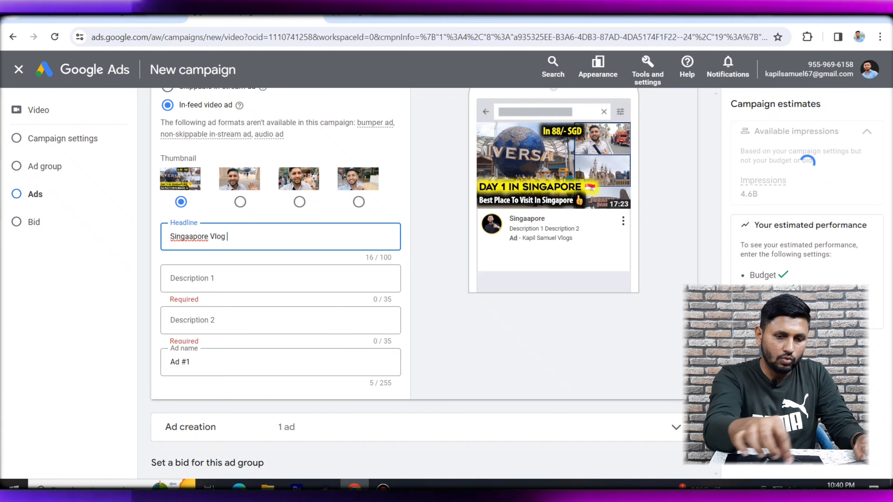
- Enter "Watch" as description 1 and "Best Moments" as description 2, and check them in the ad preview
left_click(264, 274)
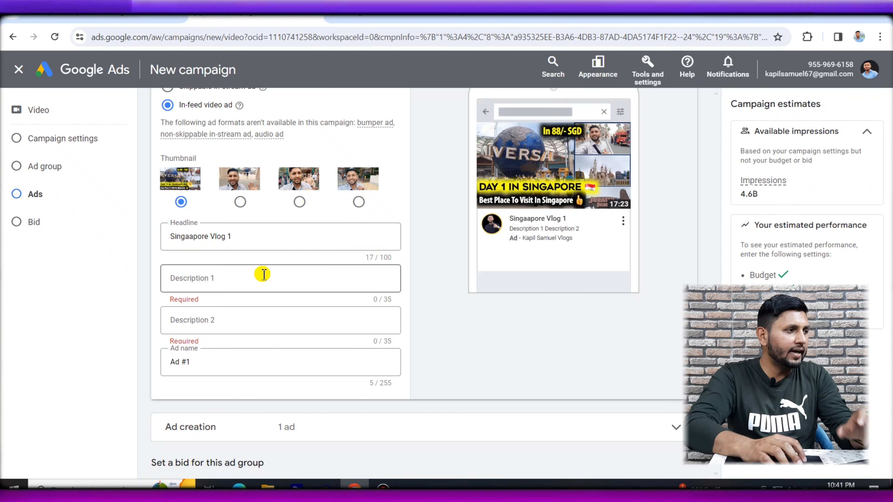
type("Watch")
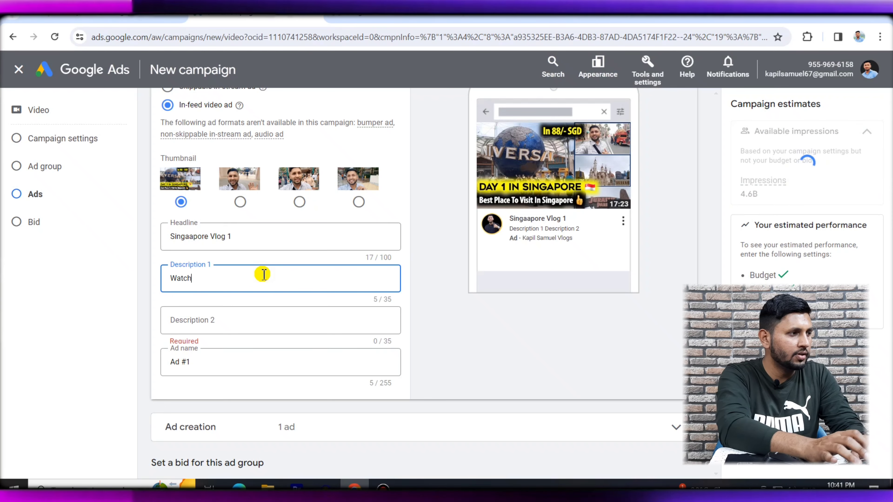
key("Tab")
type("Bes")
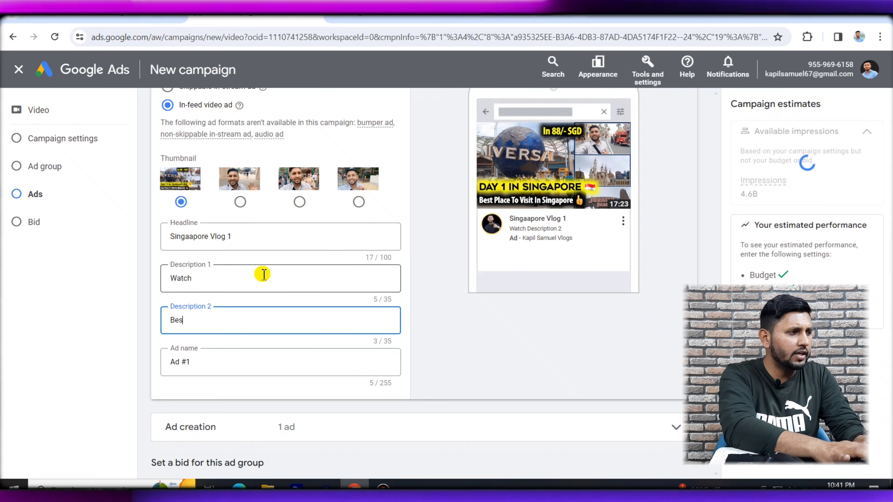
type("t Moments")
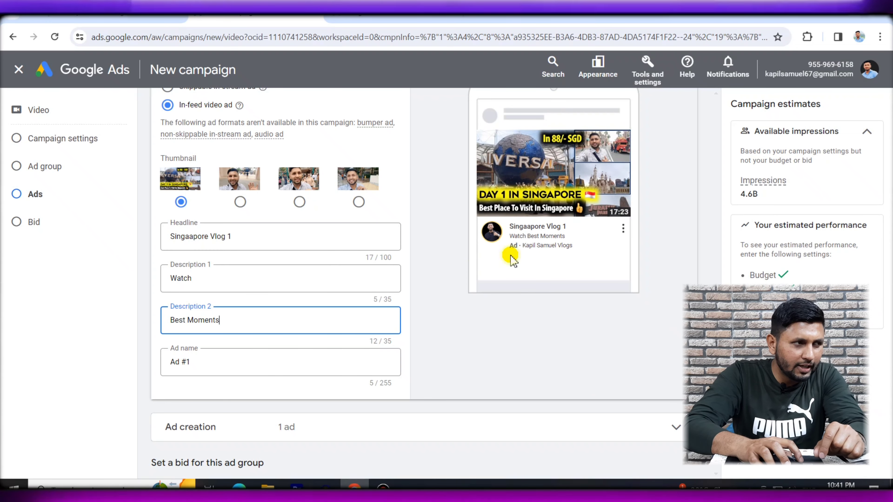
left_click(522, 224)
scroll(522, 235, "down", 3)
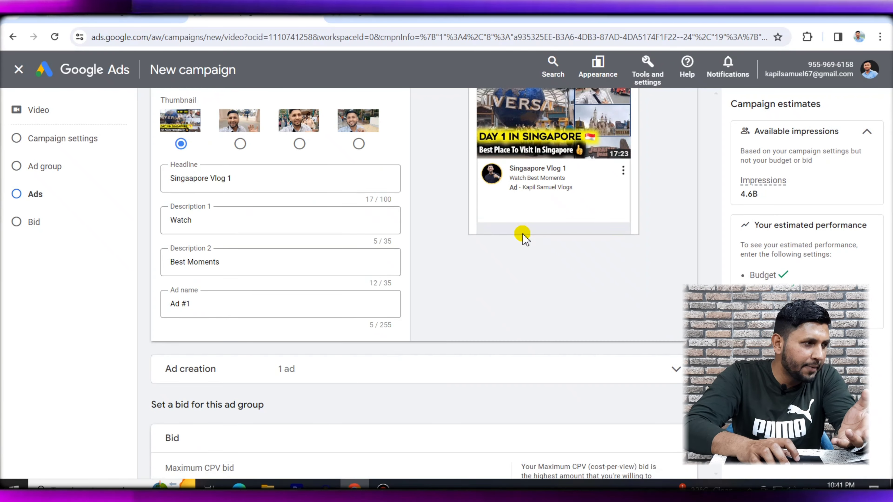
scroll(158, 293, "up", 2)
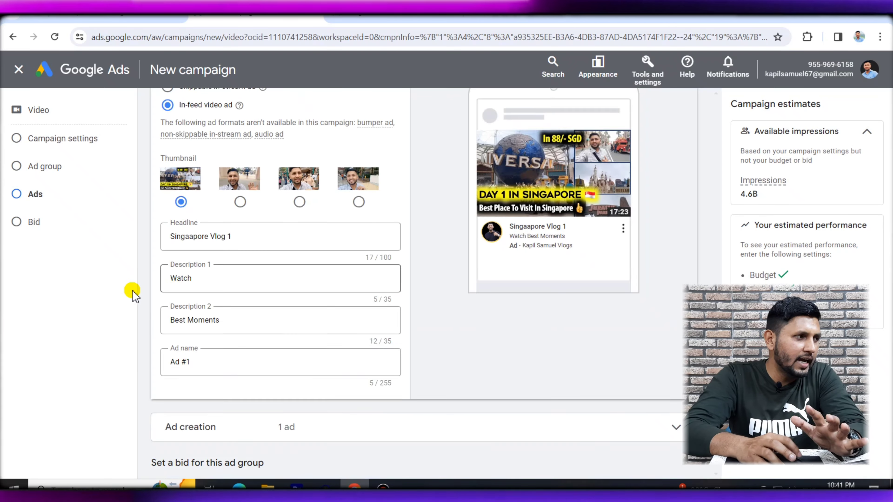
- Set the ad group's maximum CPV bid to ₹0.55 and create the campaign
scroll(141, 299, "down", 5)
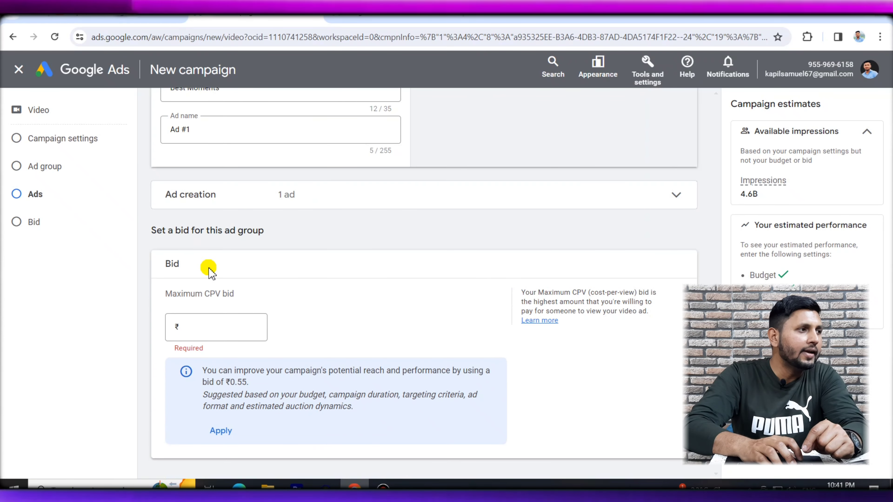
scroll(421, 336, "down", 2)
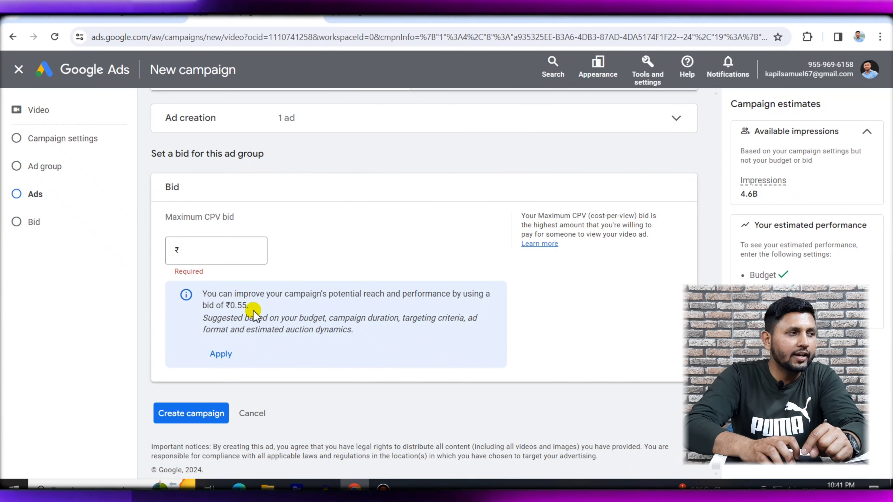
left_click_drag(247, 305, 238, 308)
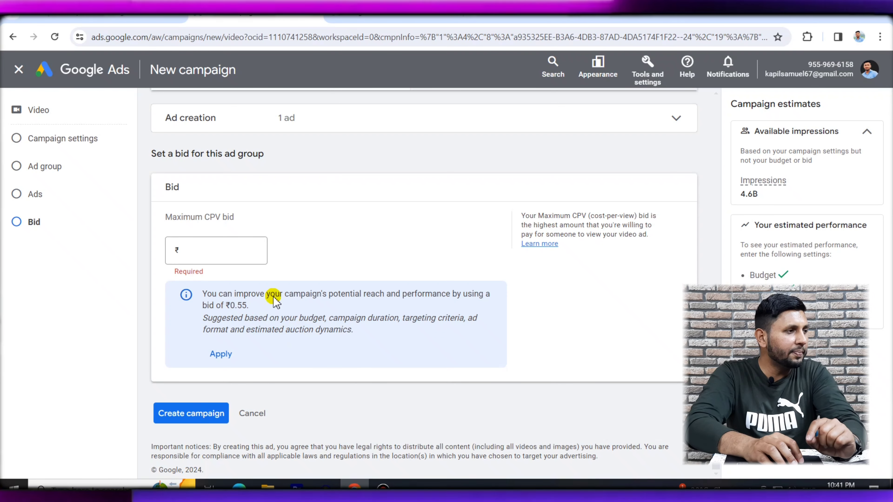
left_click(239, 261)
type("0.55")
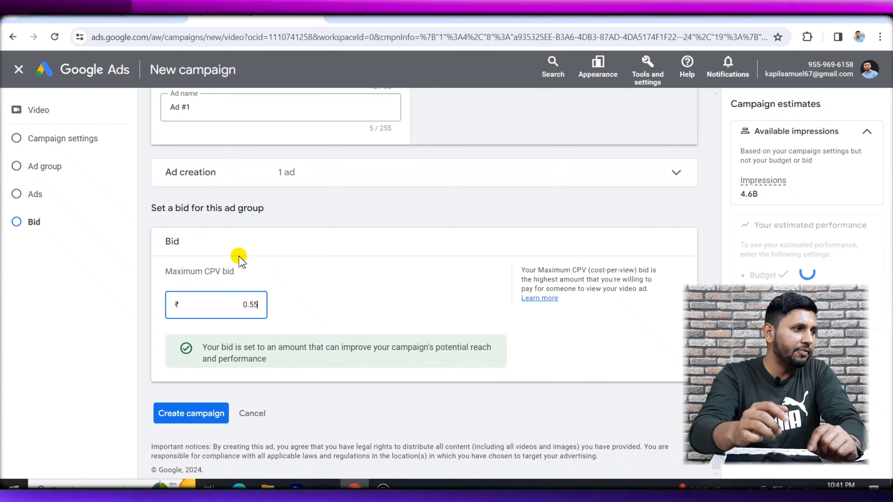
left_click(173, 416)
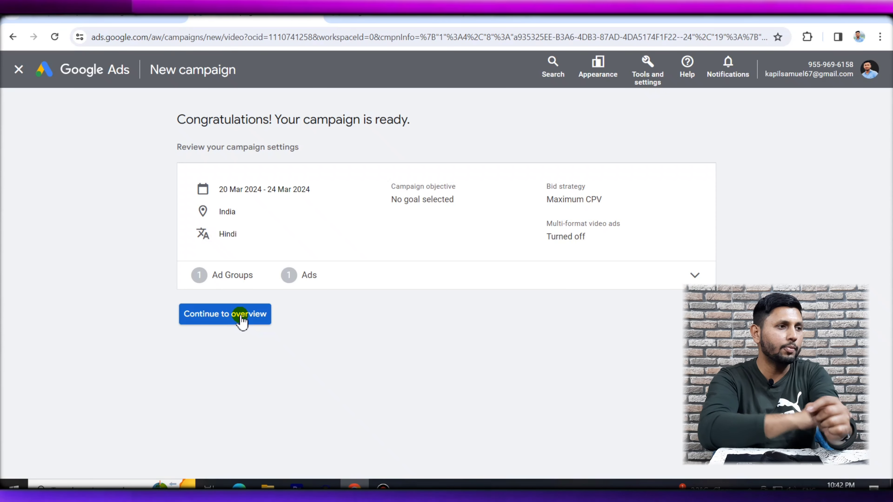
- Continue to the new campaign's overview and examine its policy review progress, campaign diagnostics and video ad status
left_click(266, 315)
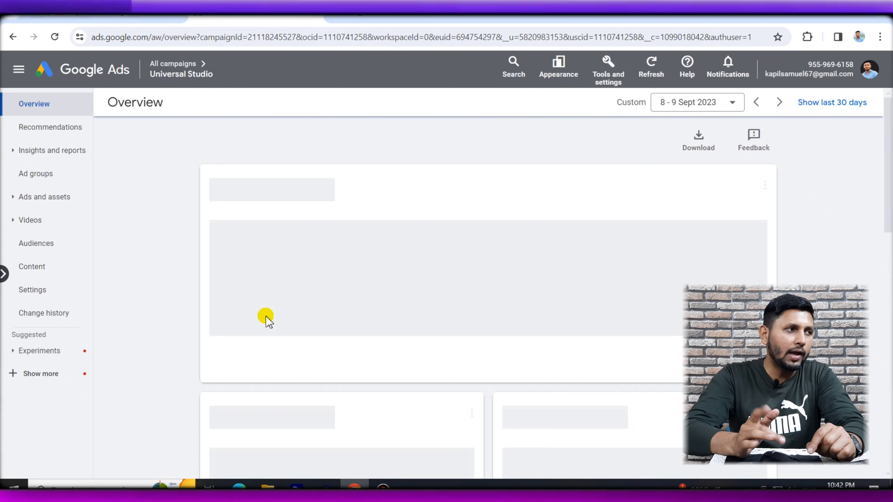
scroll(394, 274, "down", 3)
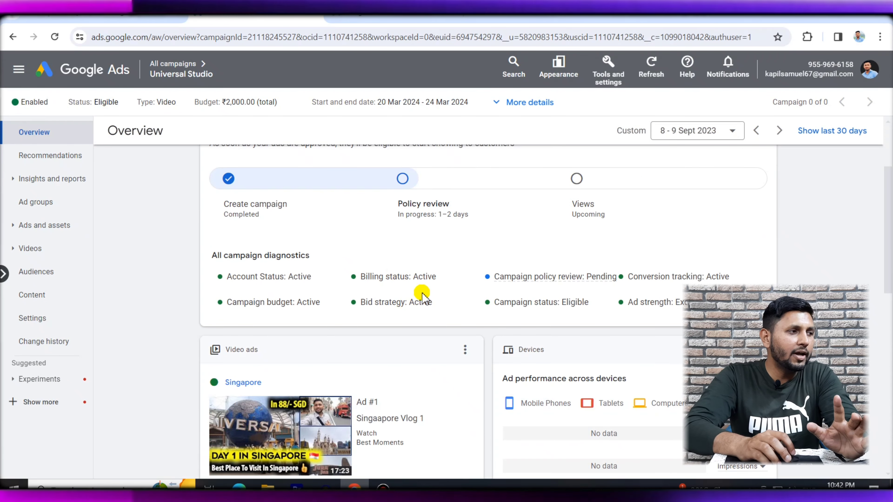
scroll(422, 278, "up", 3)
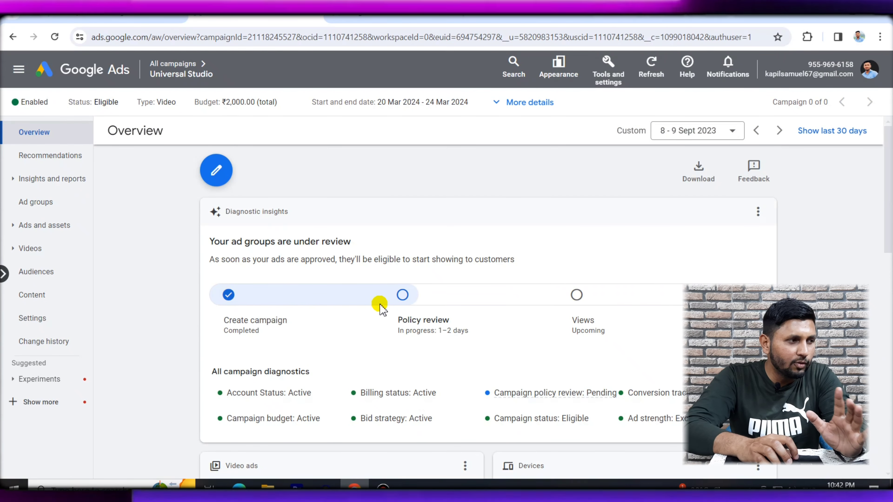
left_click_drag(369, 329, 533, 281)
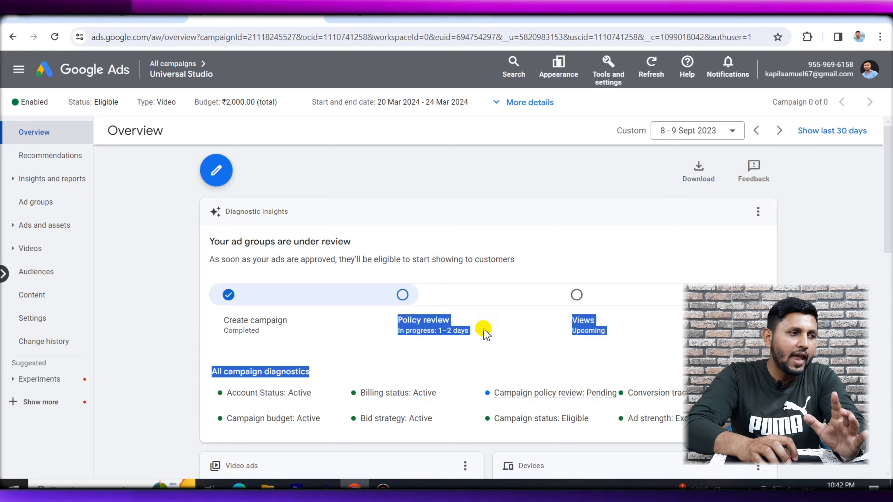
left_click(384, 338)
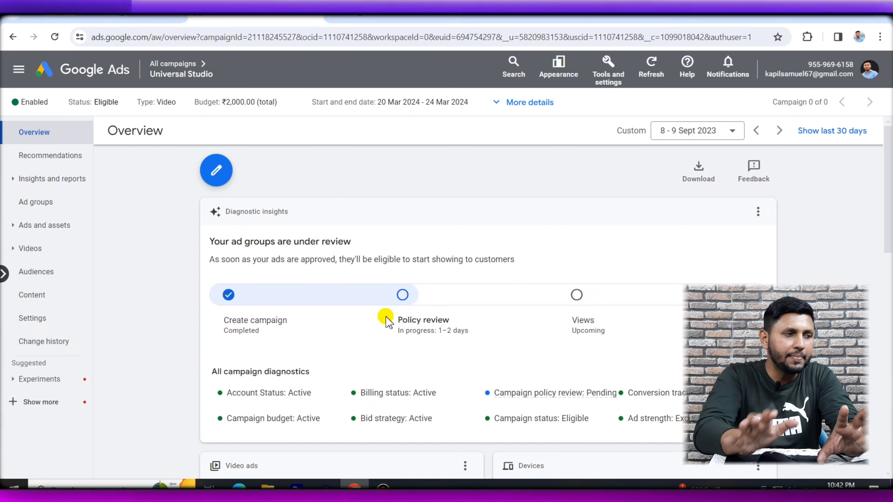
scroll(499, 350, "down", 5)
scroll(491, 348, "up", 3)
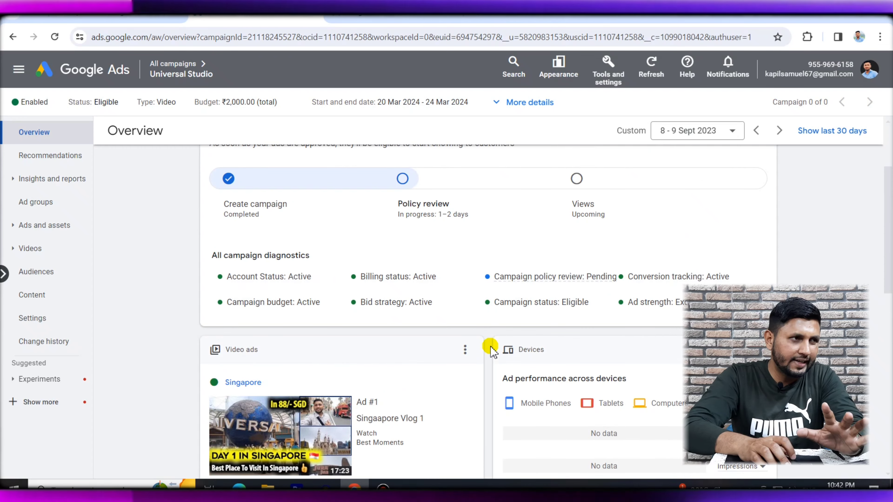
scroll(491, 349, "up", 2)
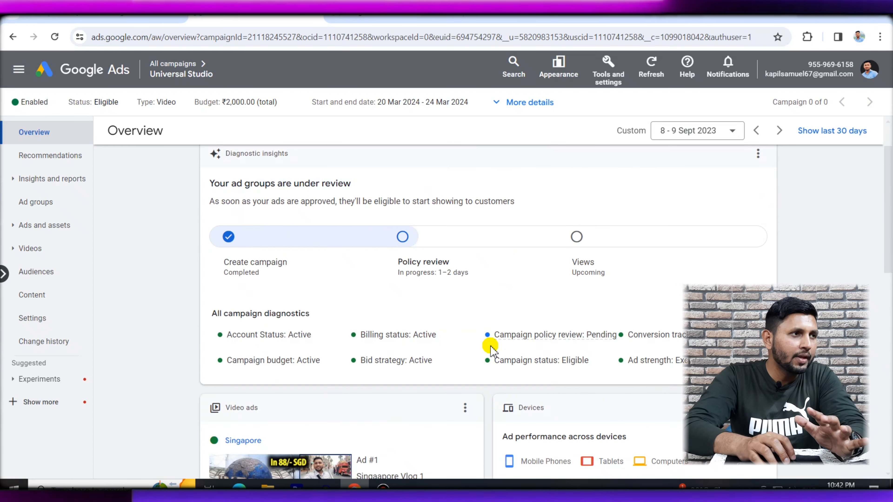
scroll(490, 346, "up", 2)
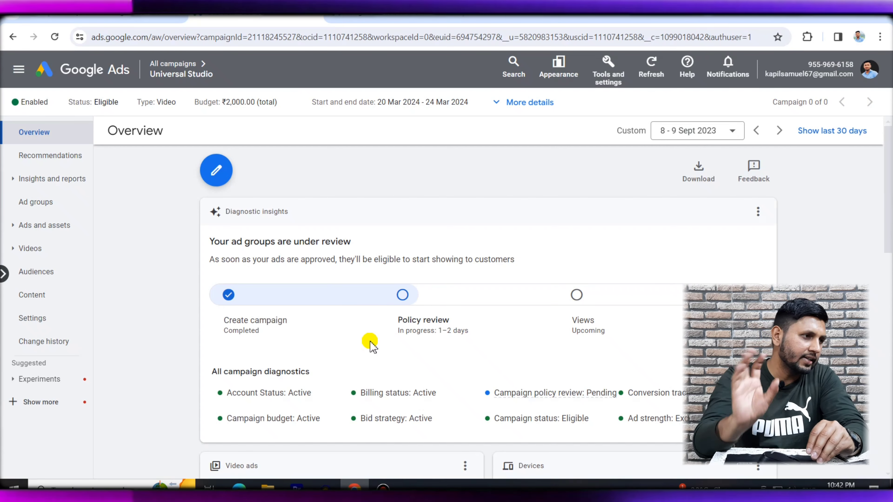
scroll(378, 335, "down", 6)
scroll(250, 275, "up", 3)
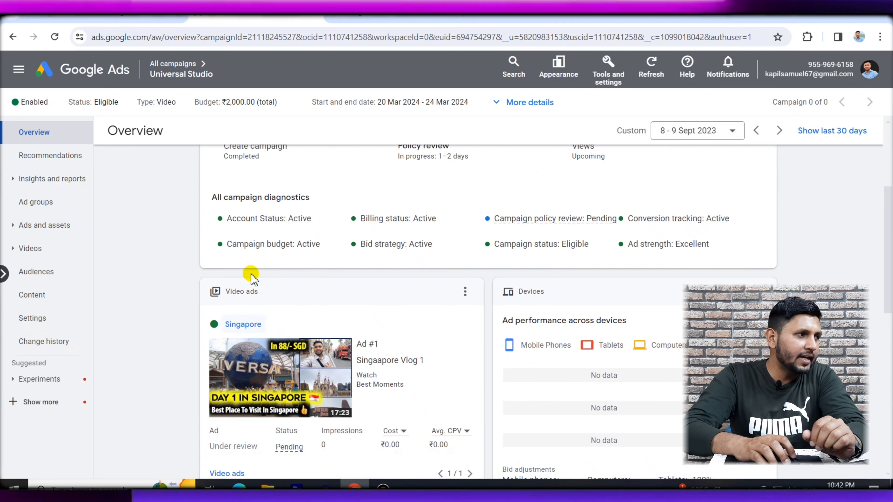
scroll(257, 225, "up", 2)
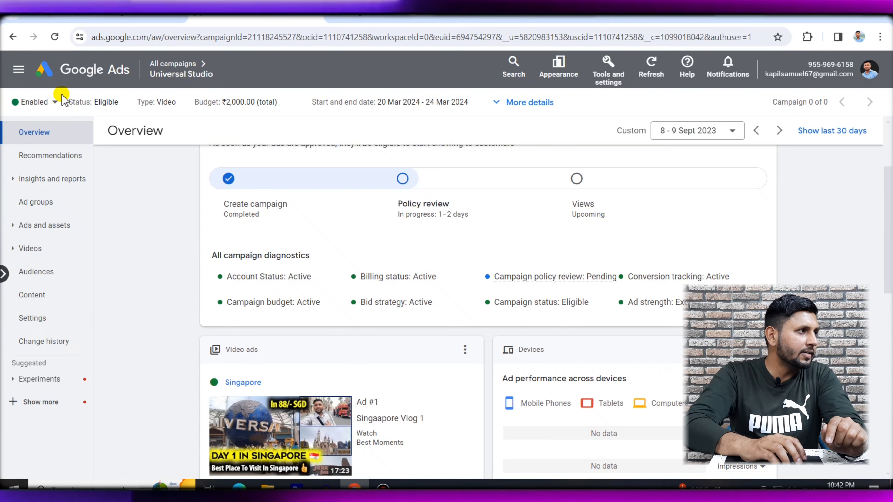
- Pause the Universal Studio campaign in the list of all campaigns and open its ad groups
left_click(76, 80)
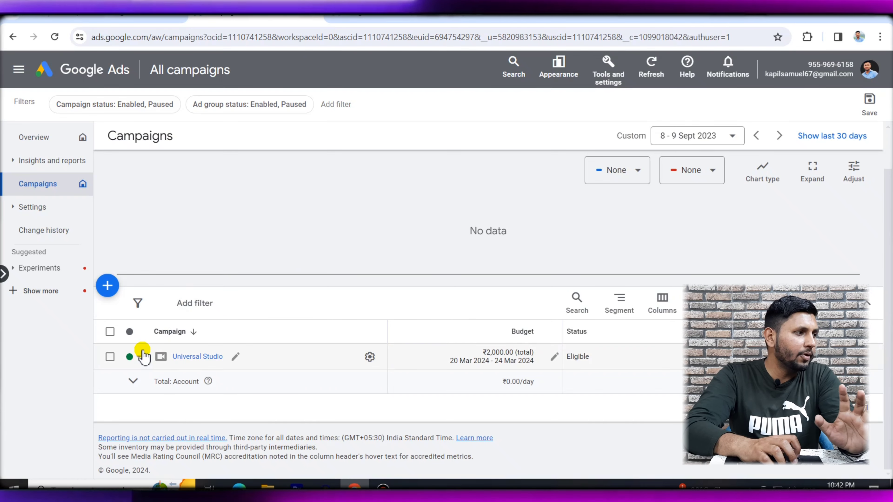
left_click(143, 356)
left_click(141, 394)
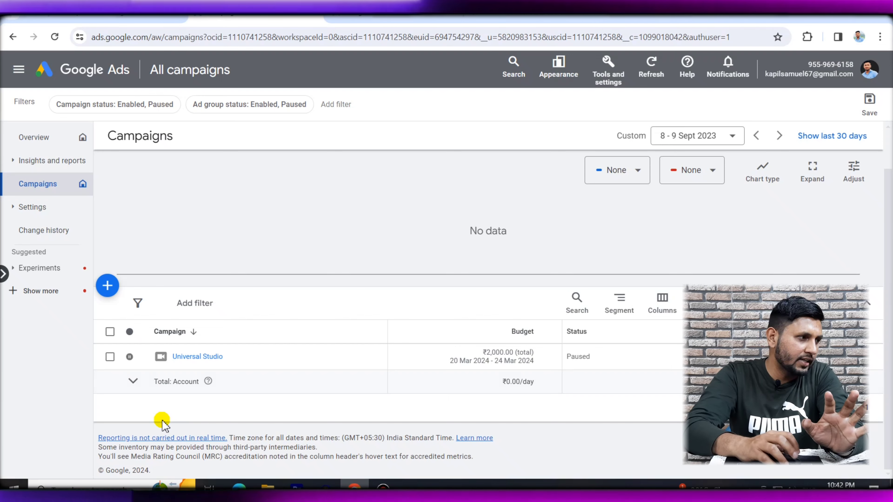
left_click(209, 358)
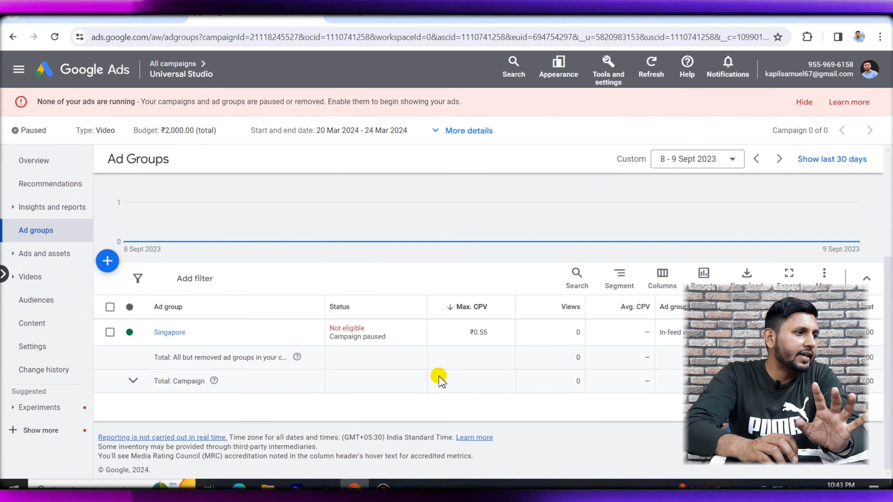
- Examine the status of the Singapore ad group and of the video ad in the Universal Studio campaign's ads list
left_click_drag(331, 339, 418, 339)
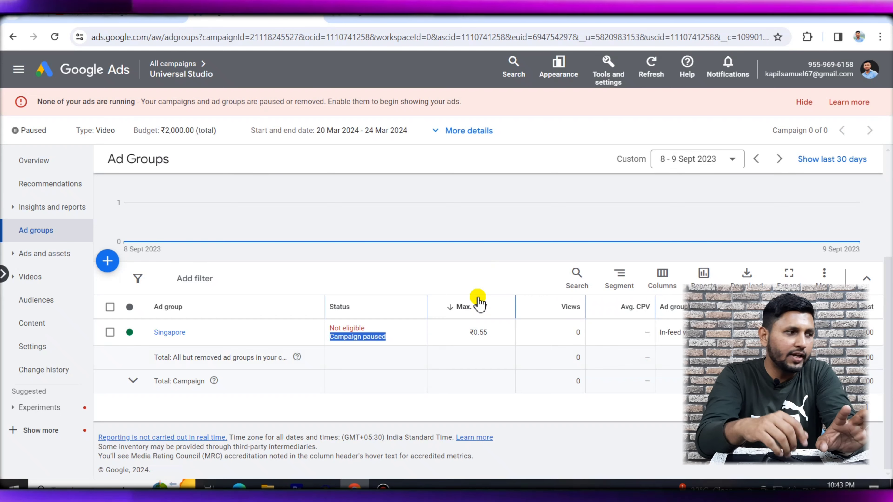
left_click(393, 315)
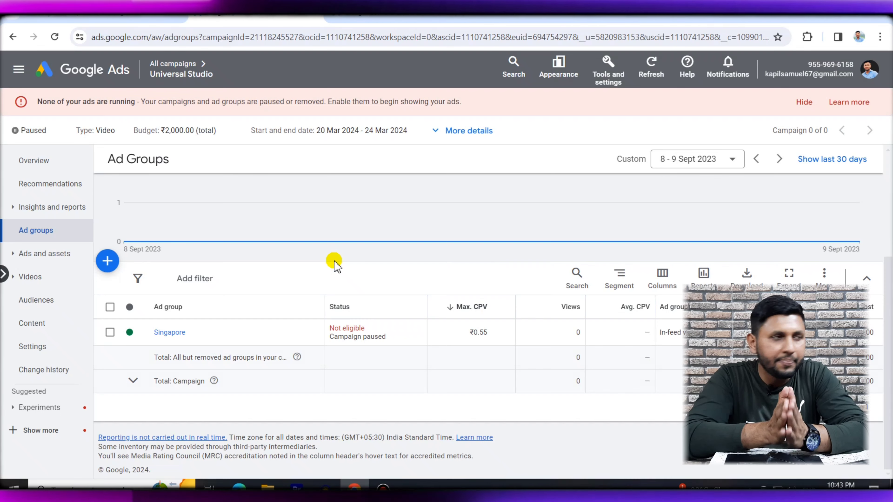
left_click(60, 162)
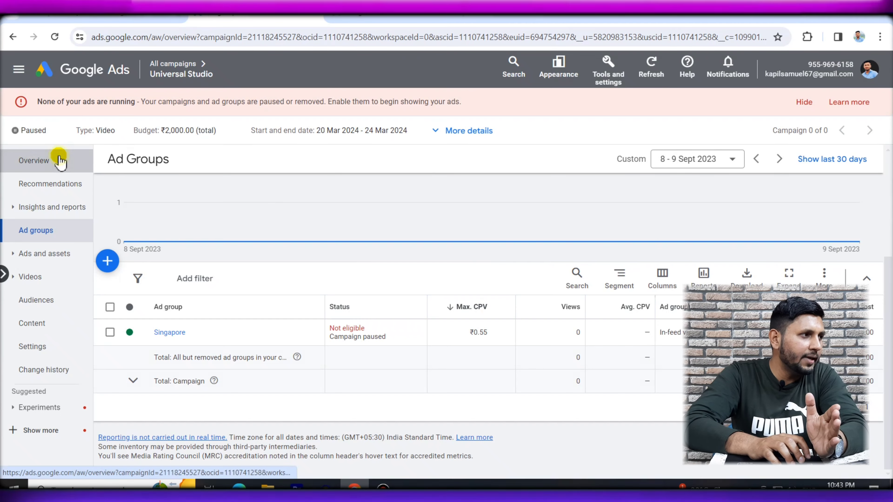
left_click(102, 69)
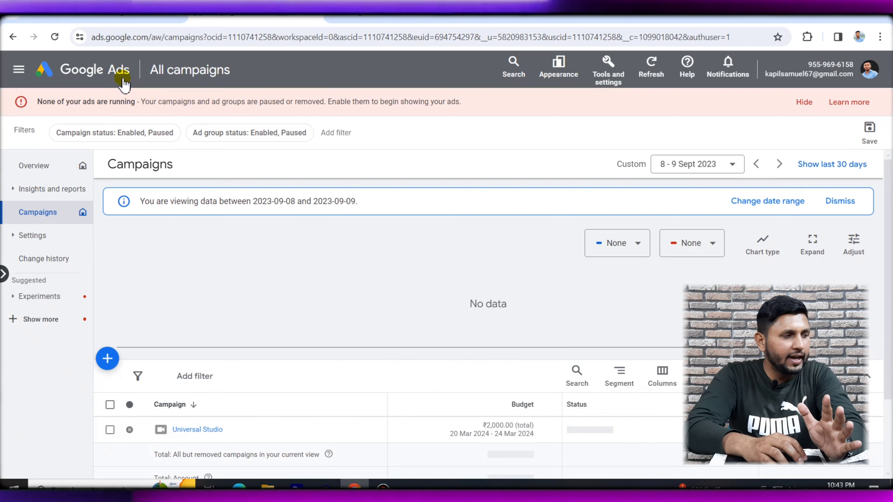
left_click(200, 430)
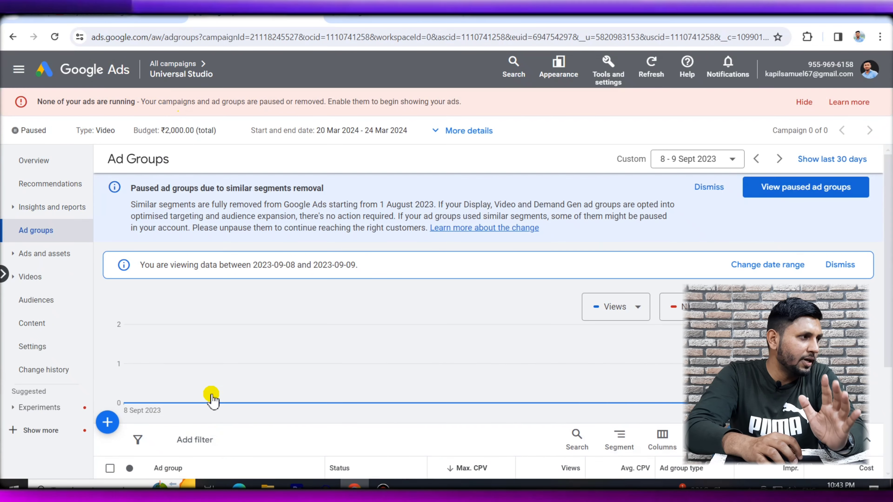
left_click(50, 264)
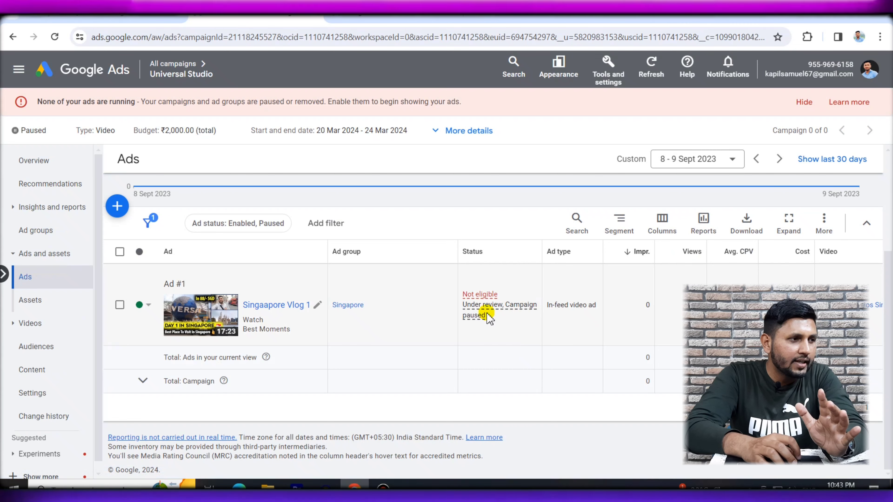
mouse_move(474, 309)
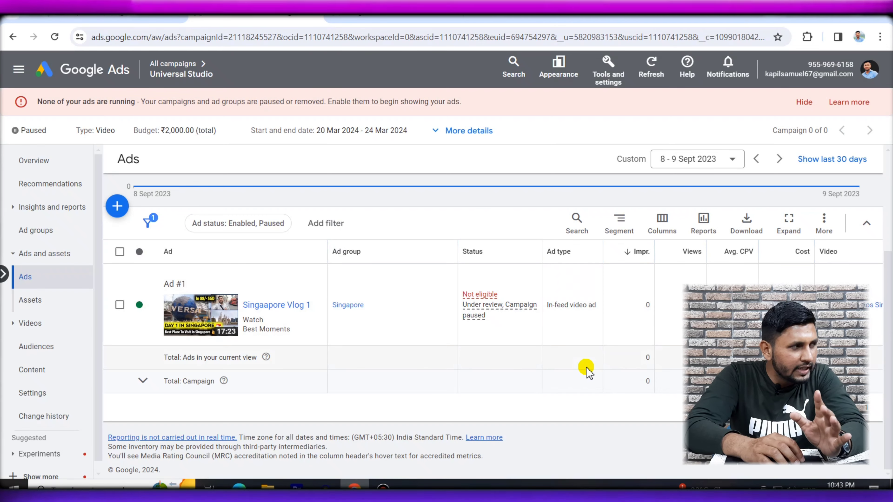
- Return to the campaign's ad groups and set the Singapore ad group's maximum CPV to ₹0.17
left_click(68, 232)
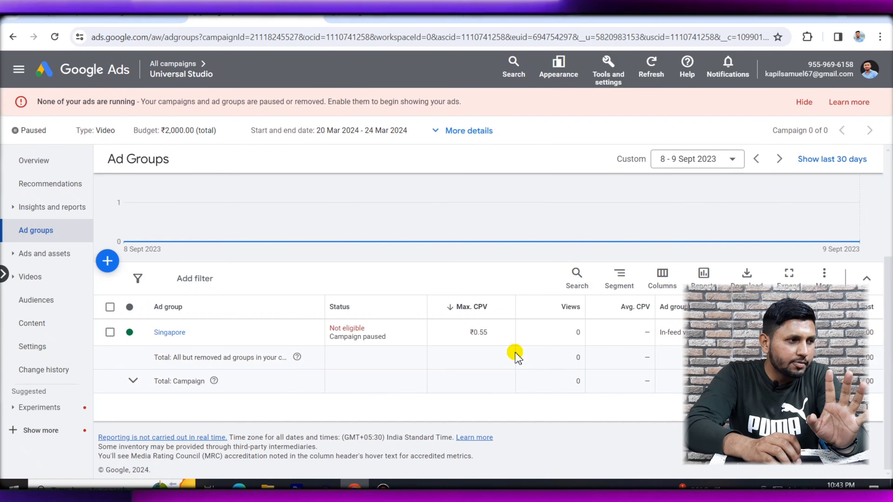
left_click(499, 333)
key("BackSpace")
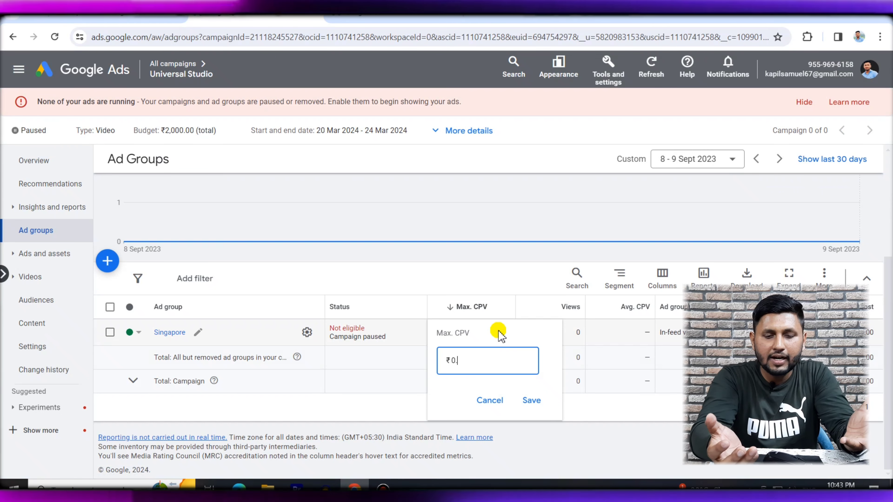
type("17")
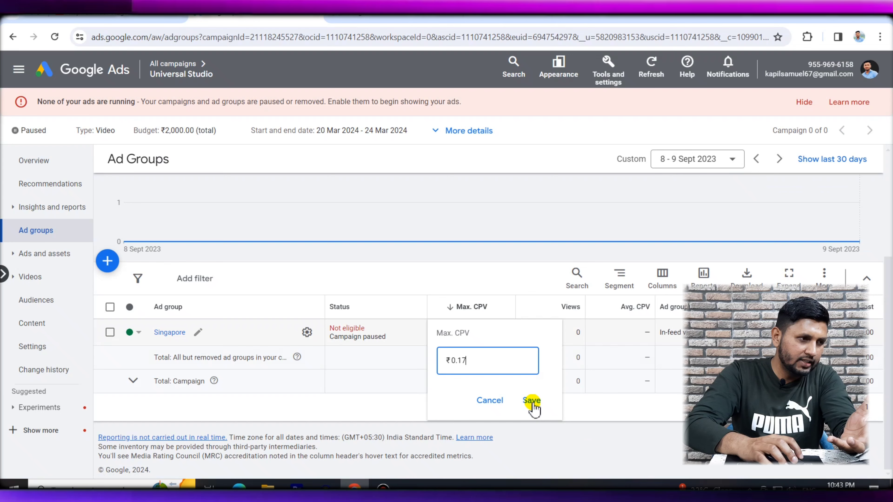
left_click(532, 401)
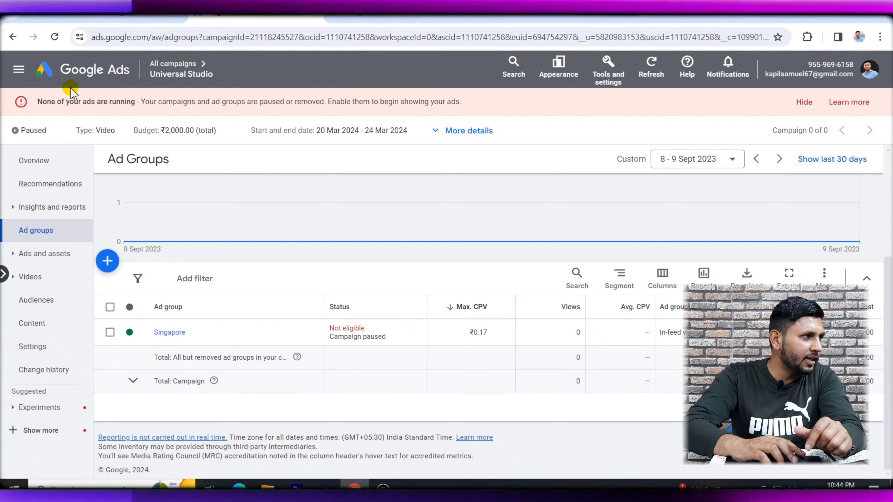
- Enable the Universal Studio campaign in the list of all campaigns
left_click(72, 72)
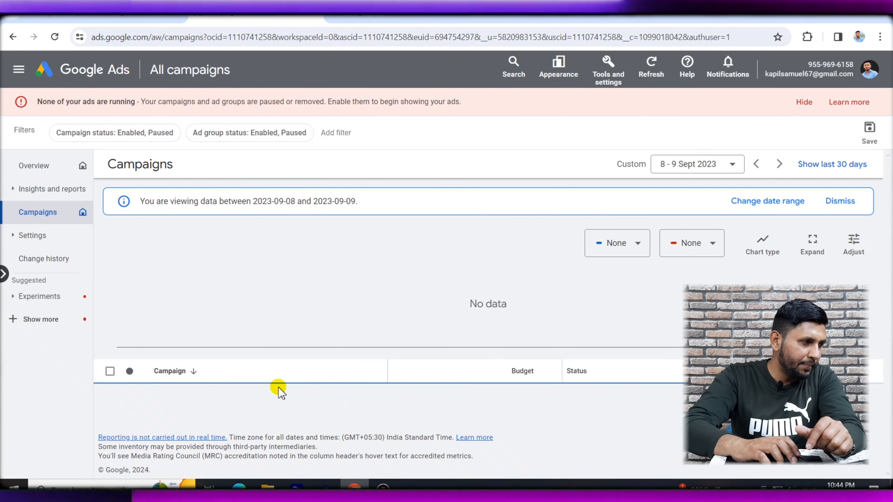
left_click(134, 429)
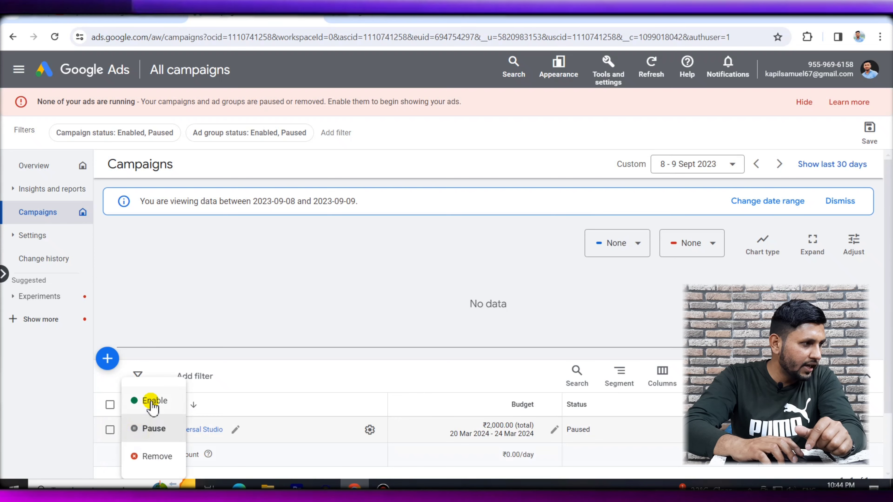
left_click(154, 401)
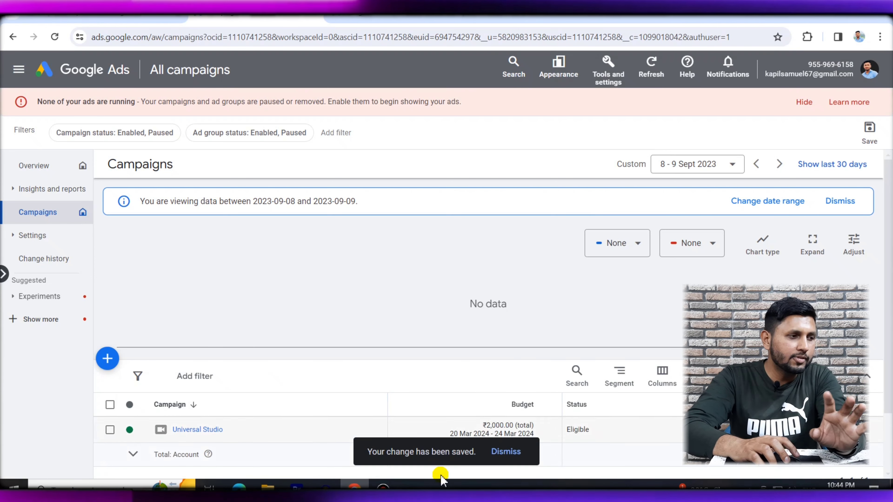
scroll(538, 368, "down", 2)
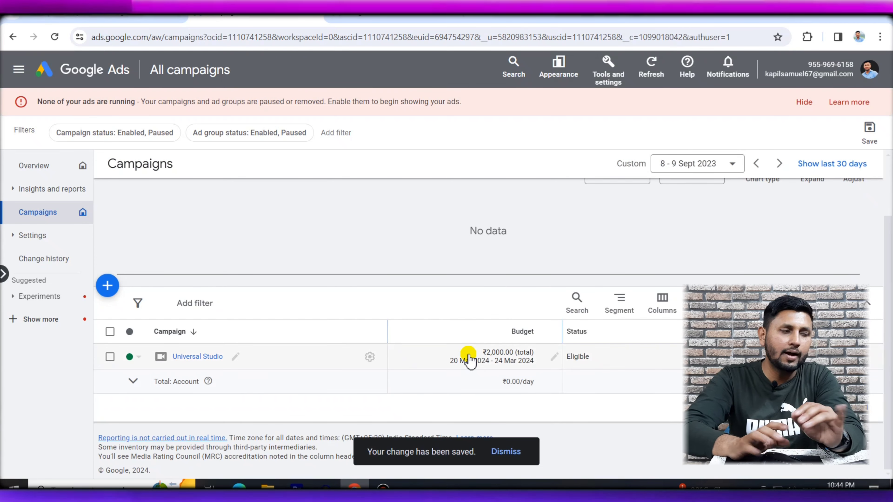
scroll(452, 356, "up", 2)
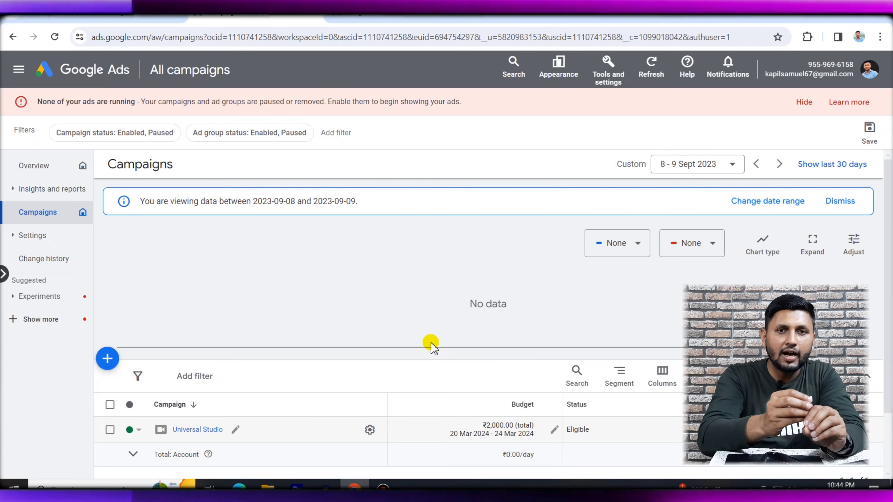
- Open the overview of all campaigns and examine the impressions, views, average CPV and cost figures
left_click(68, 165)
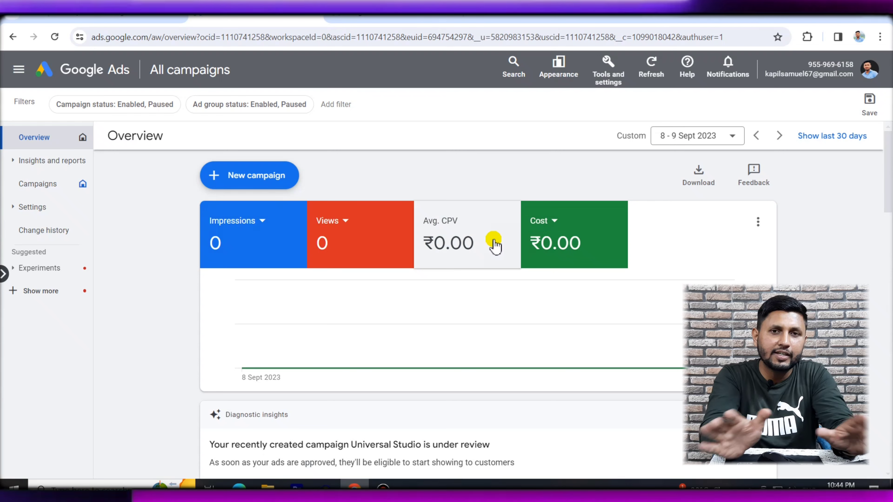
mouse_move(405, 274)
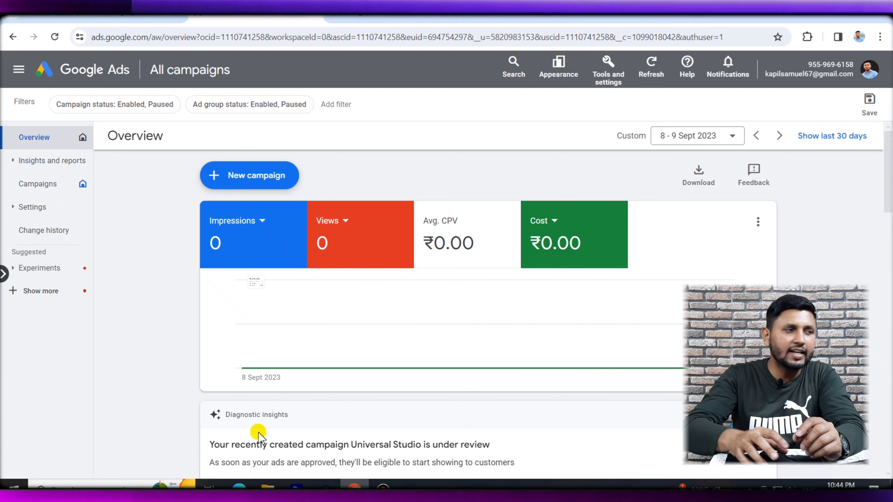
mouse_move(397, 354)
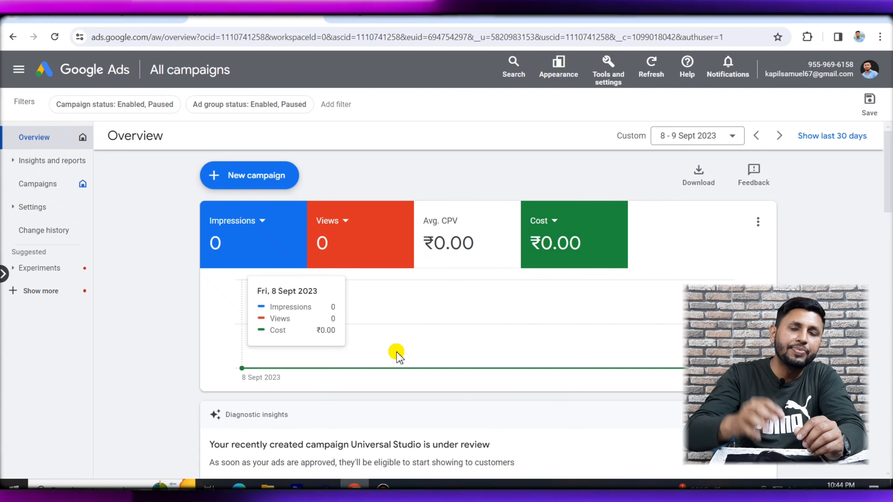